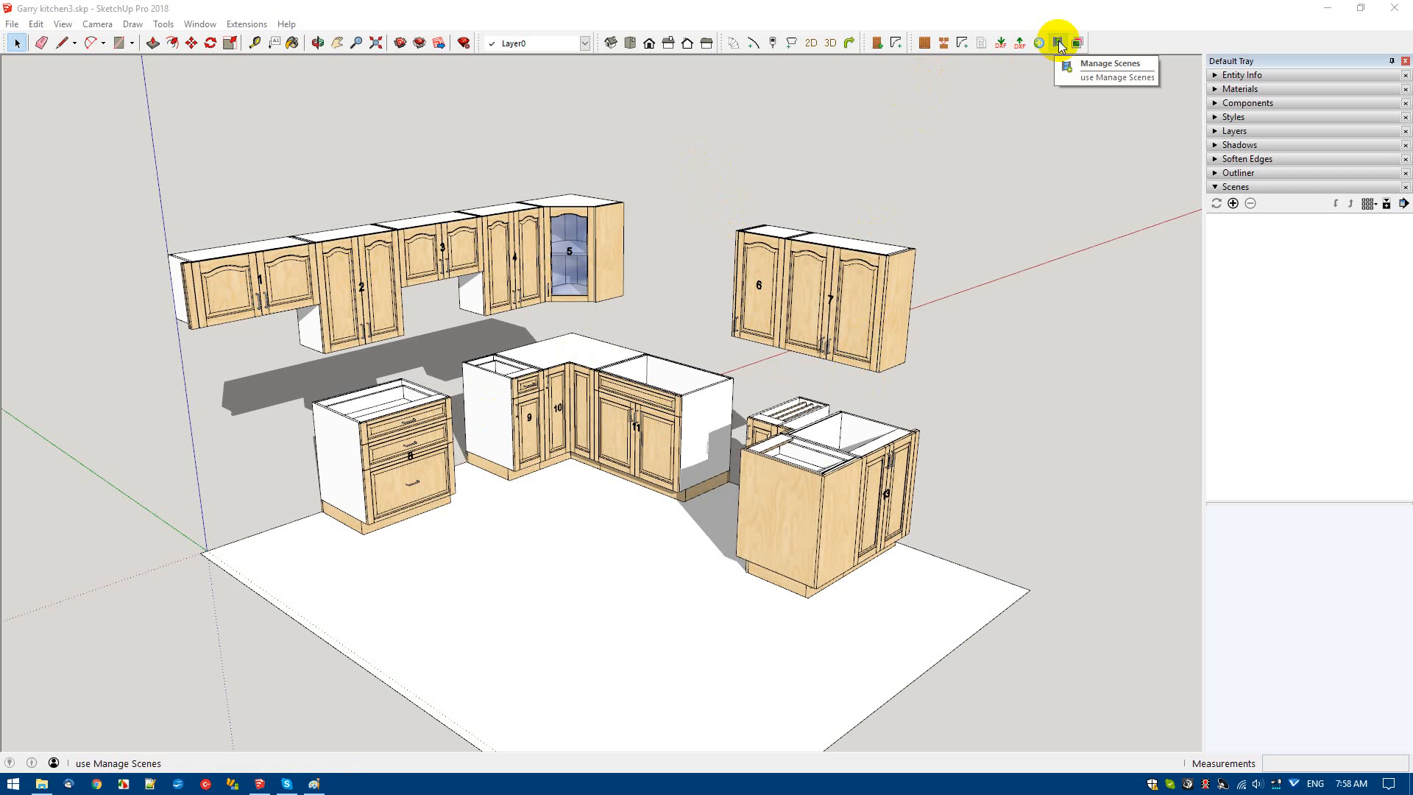
Create the standard Perspective / Plan scenes for the kitchen, view the Plan scene and return to Perspective.
drag(907, 42, 1000, 38)
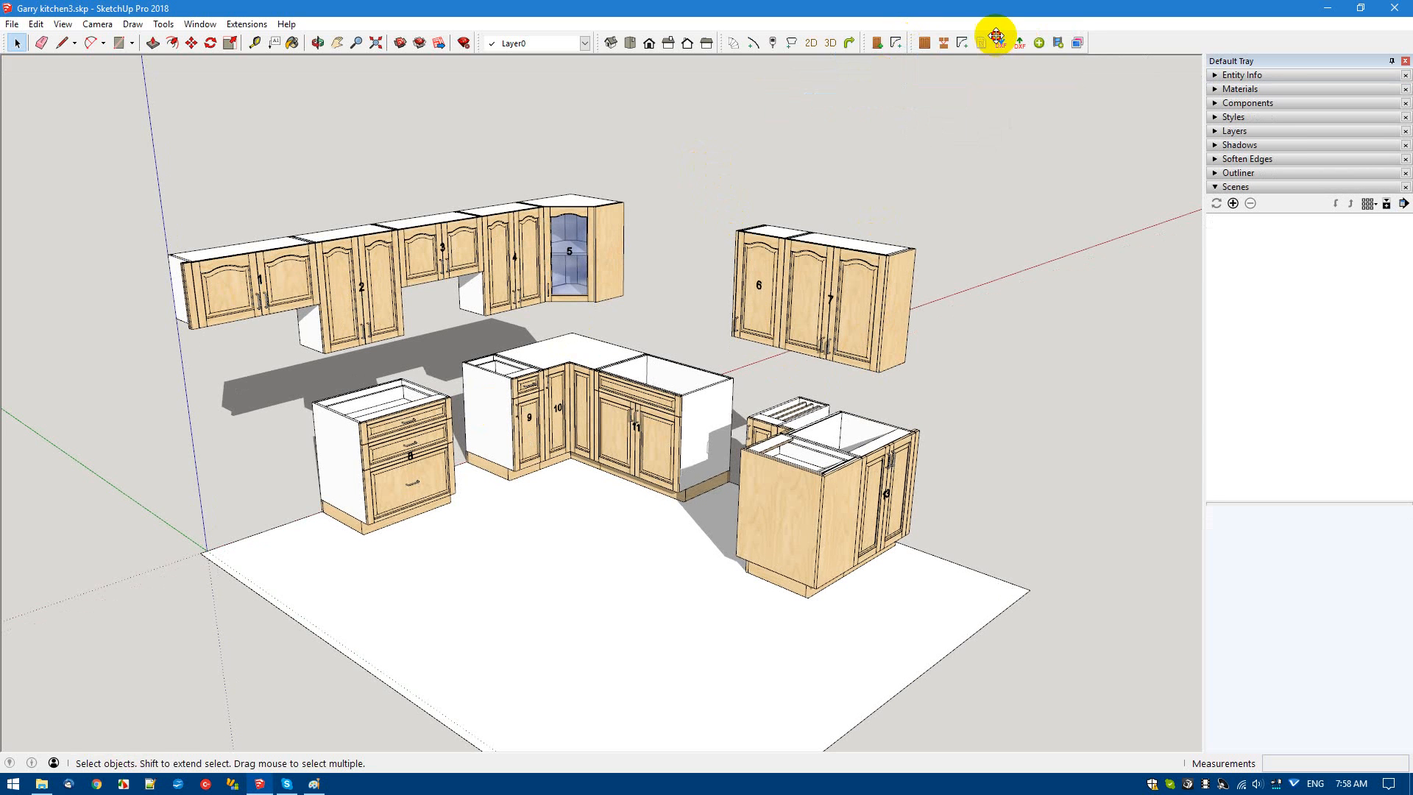
click(1057, 43)
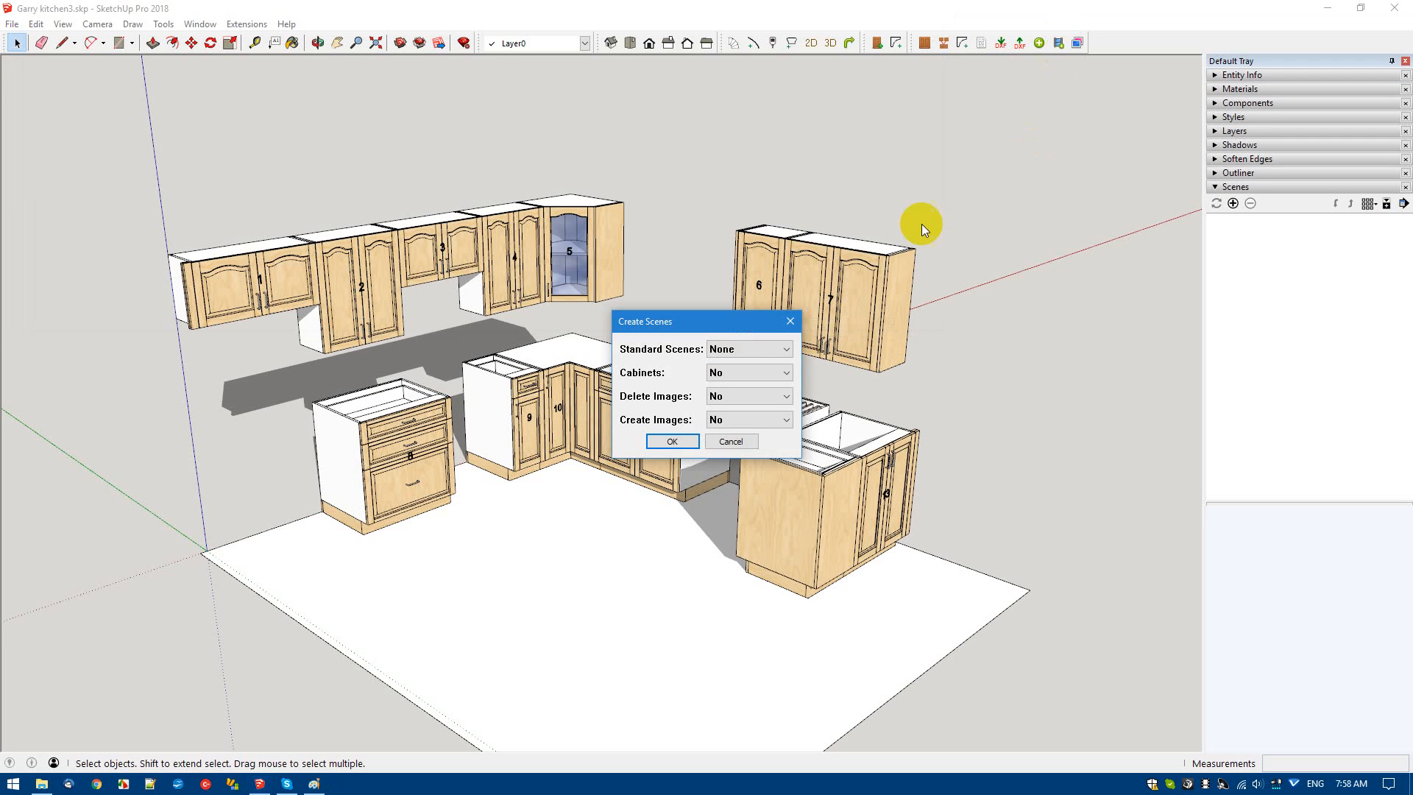
click(785, 352)
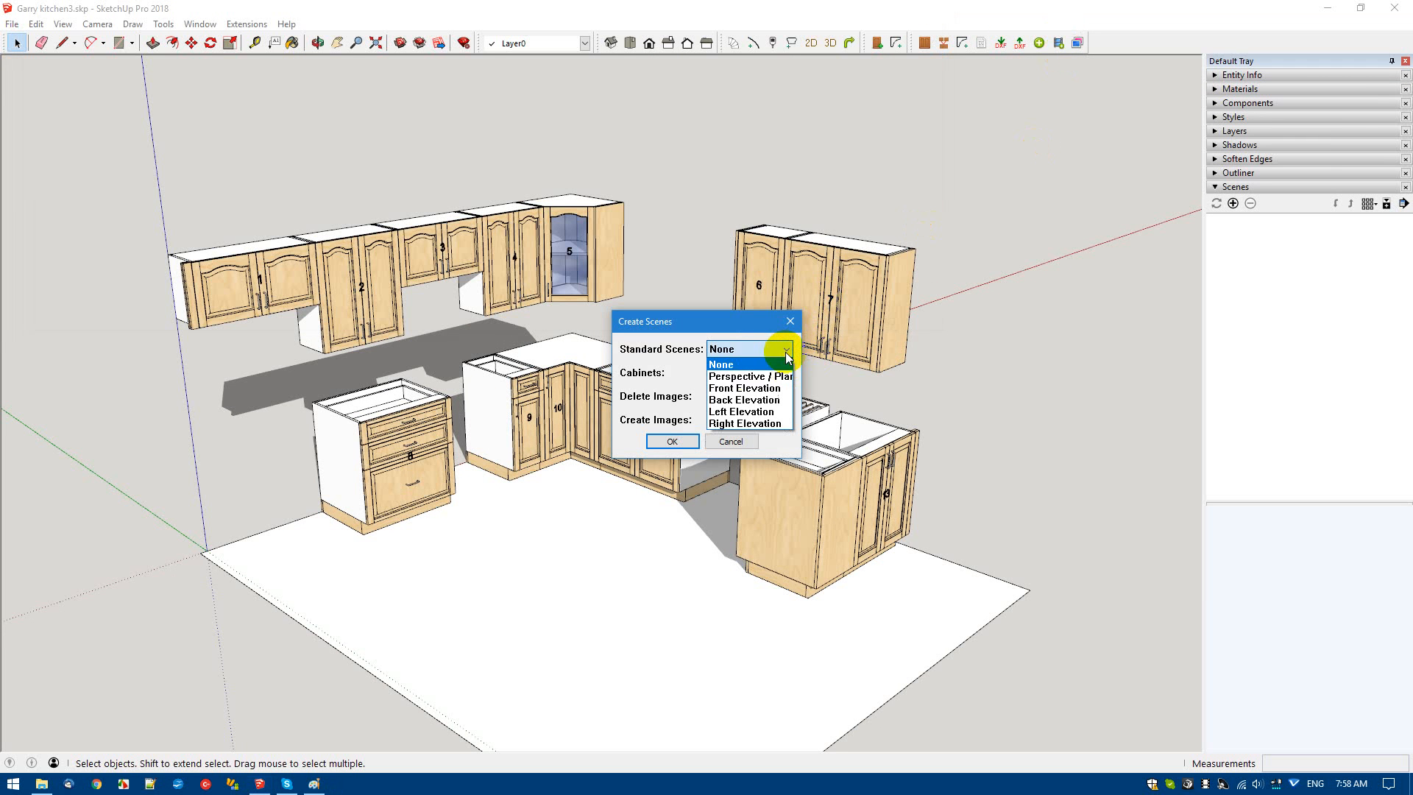
click(734, 377)
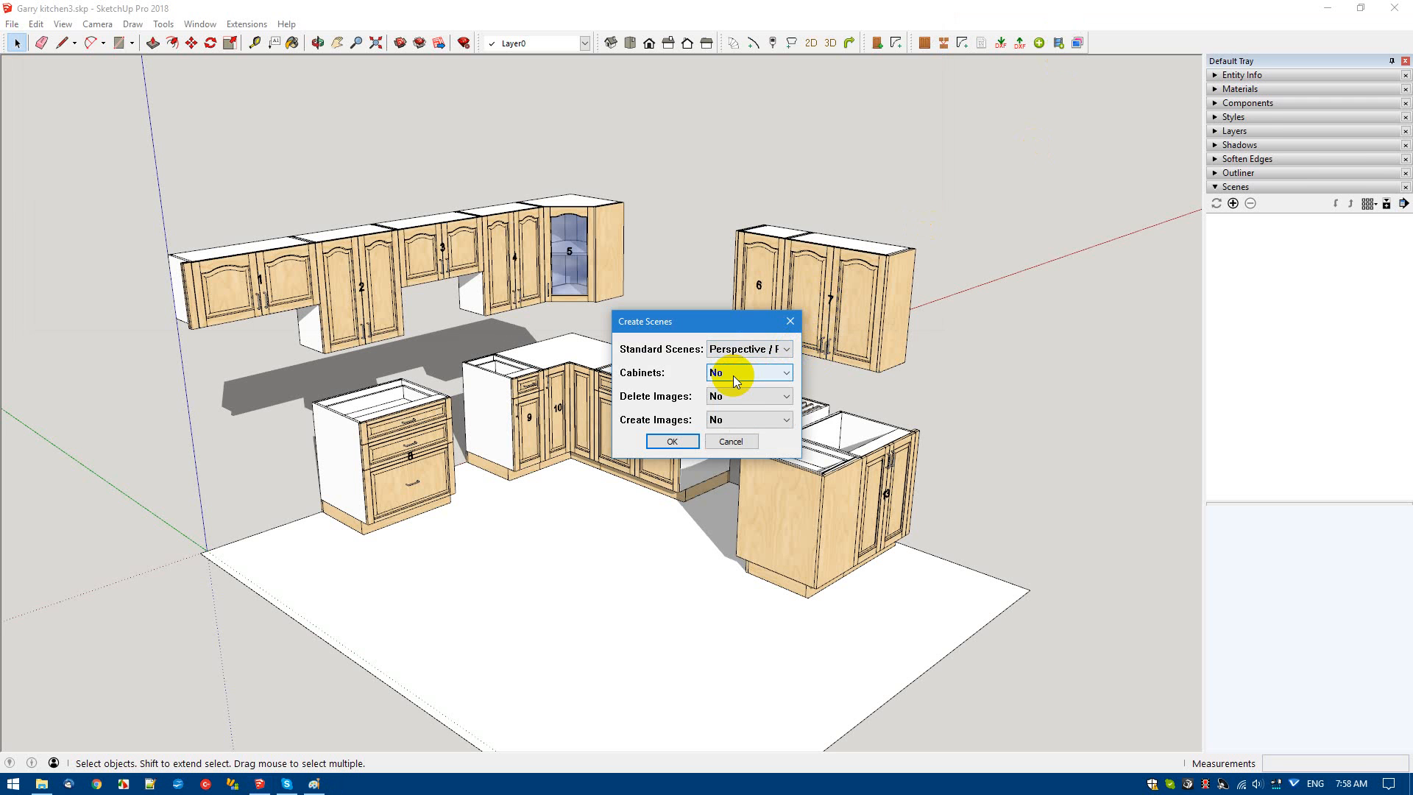
click(667, 442)
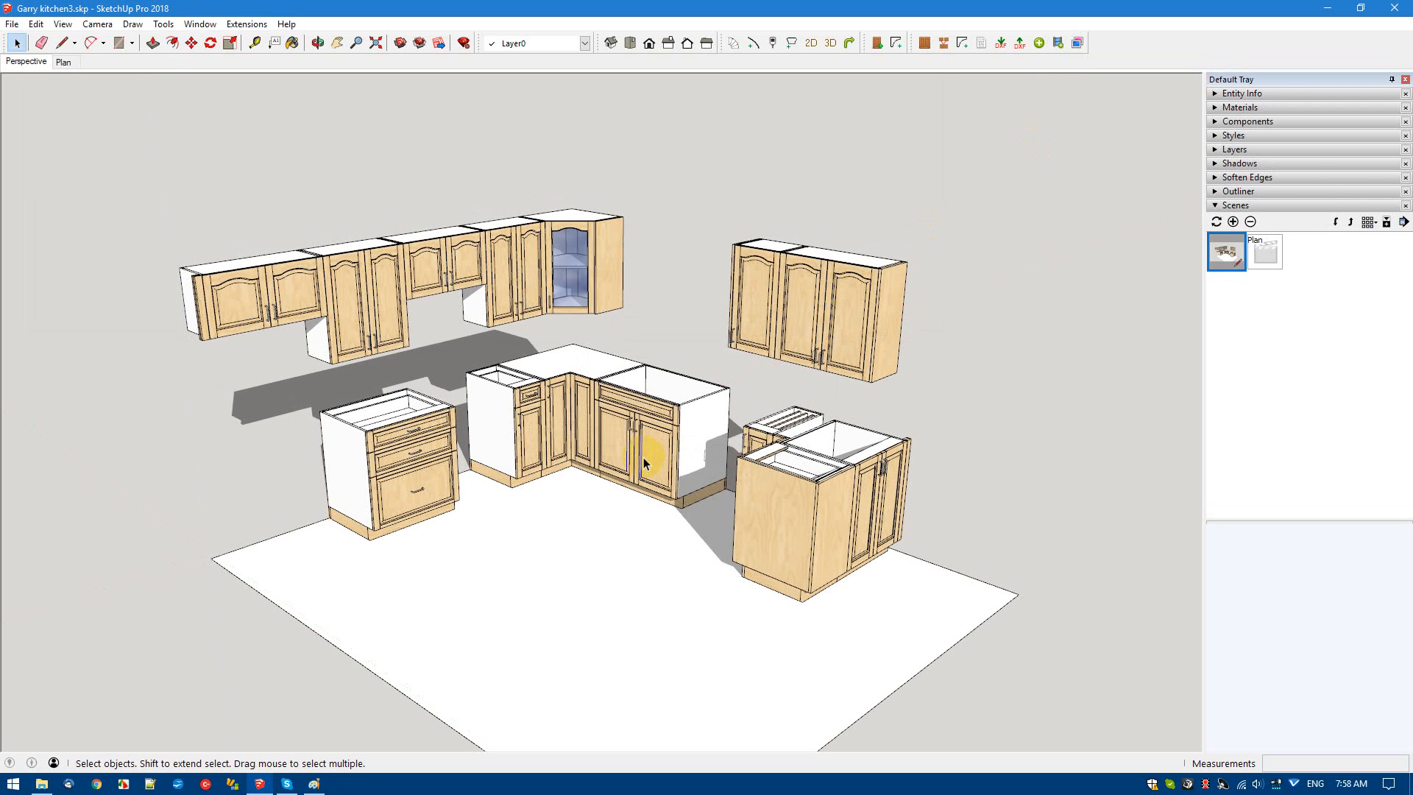
click(76, 59)
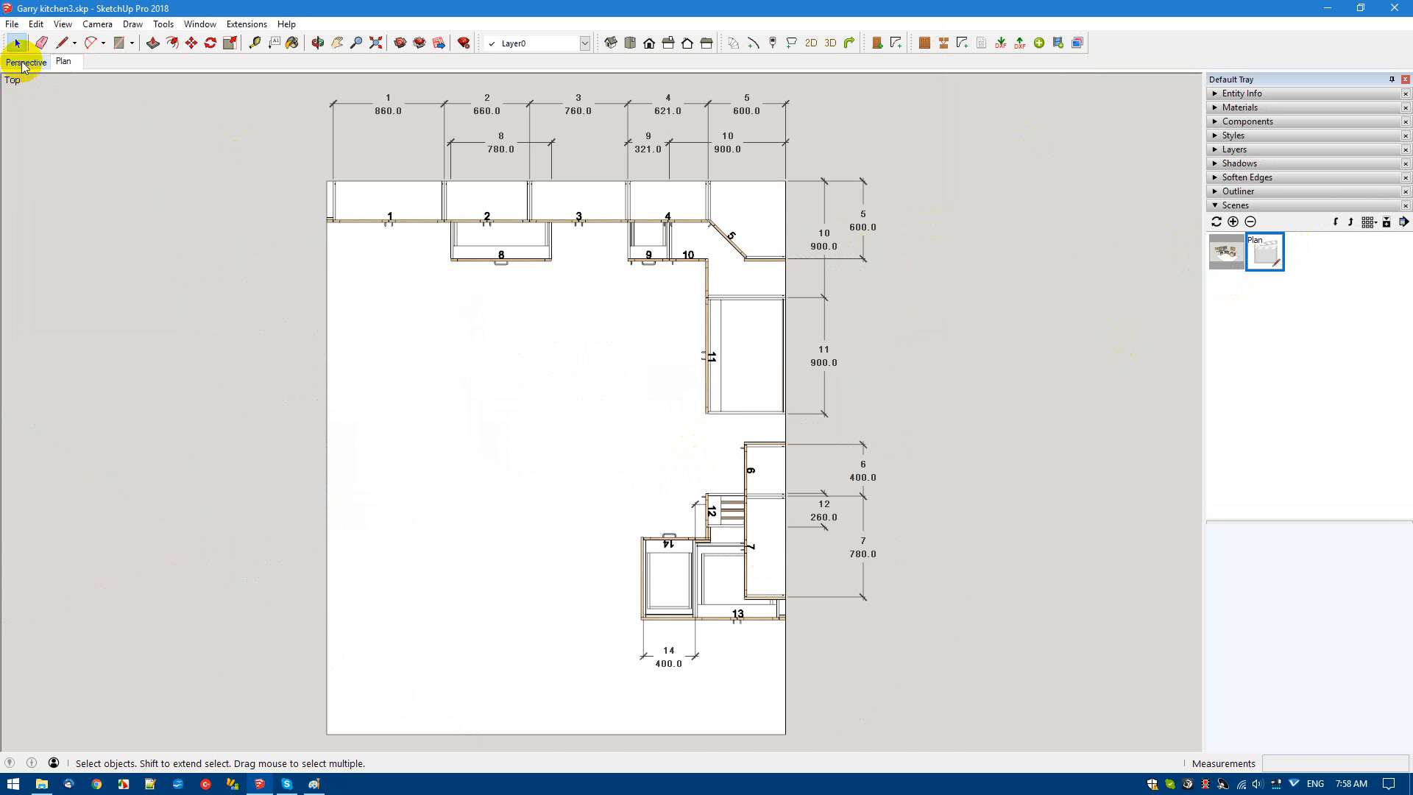
click(24, 65)
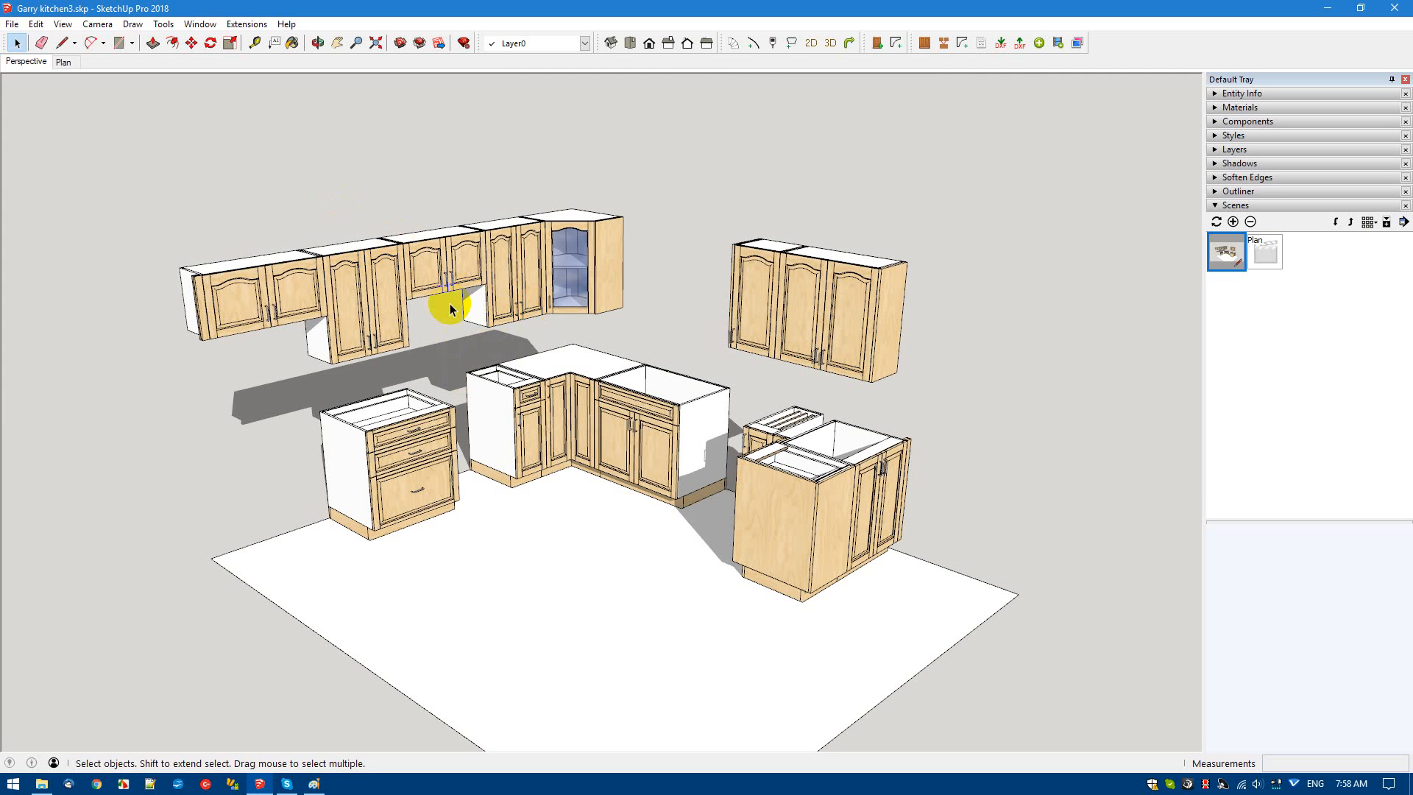
Create a Front Elevation scene plus individual cabinet scenes for back-wall cabinets 1–5 and 8–10.
drag(130, 160, 653, 554)
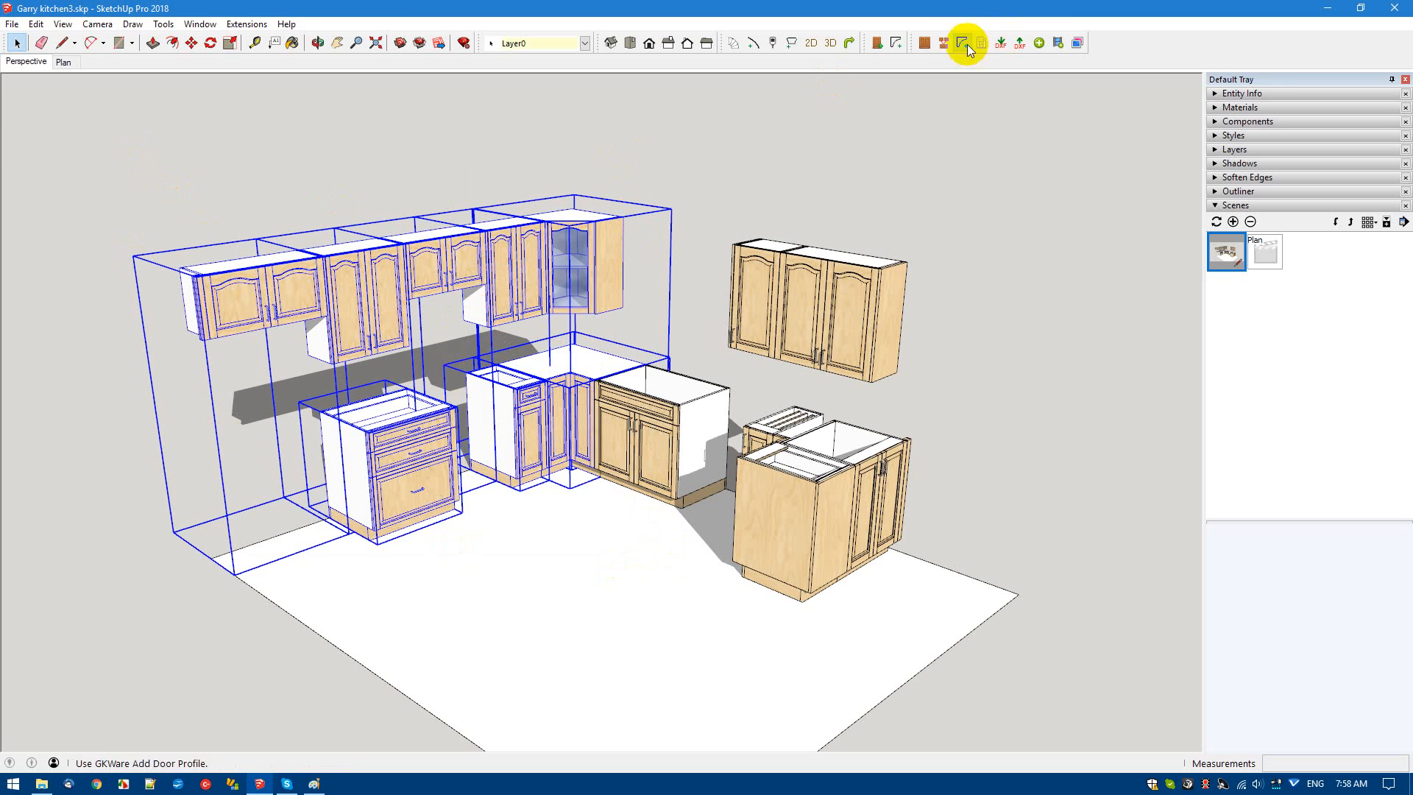
click(1060, 41)
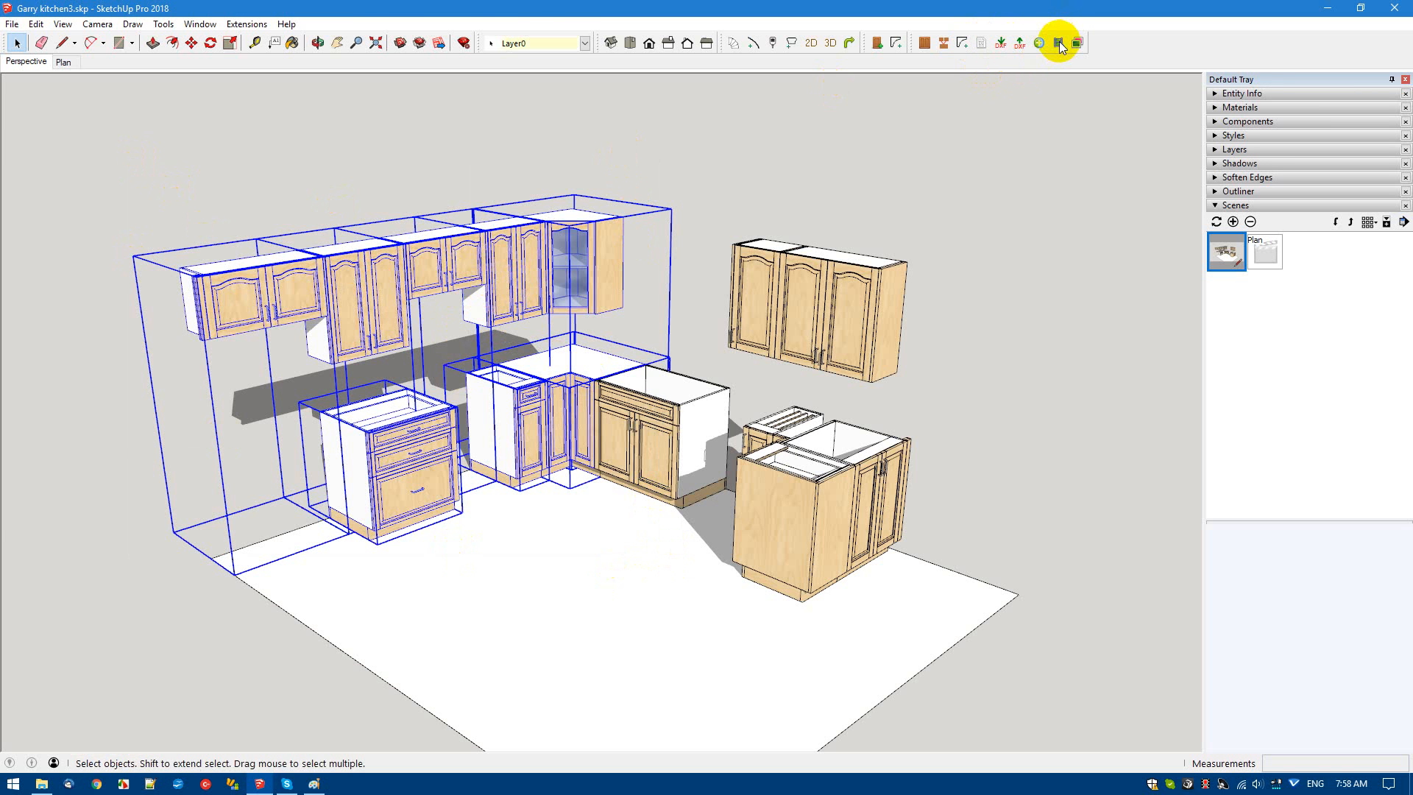
click(787, 352)
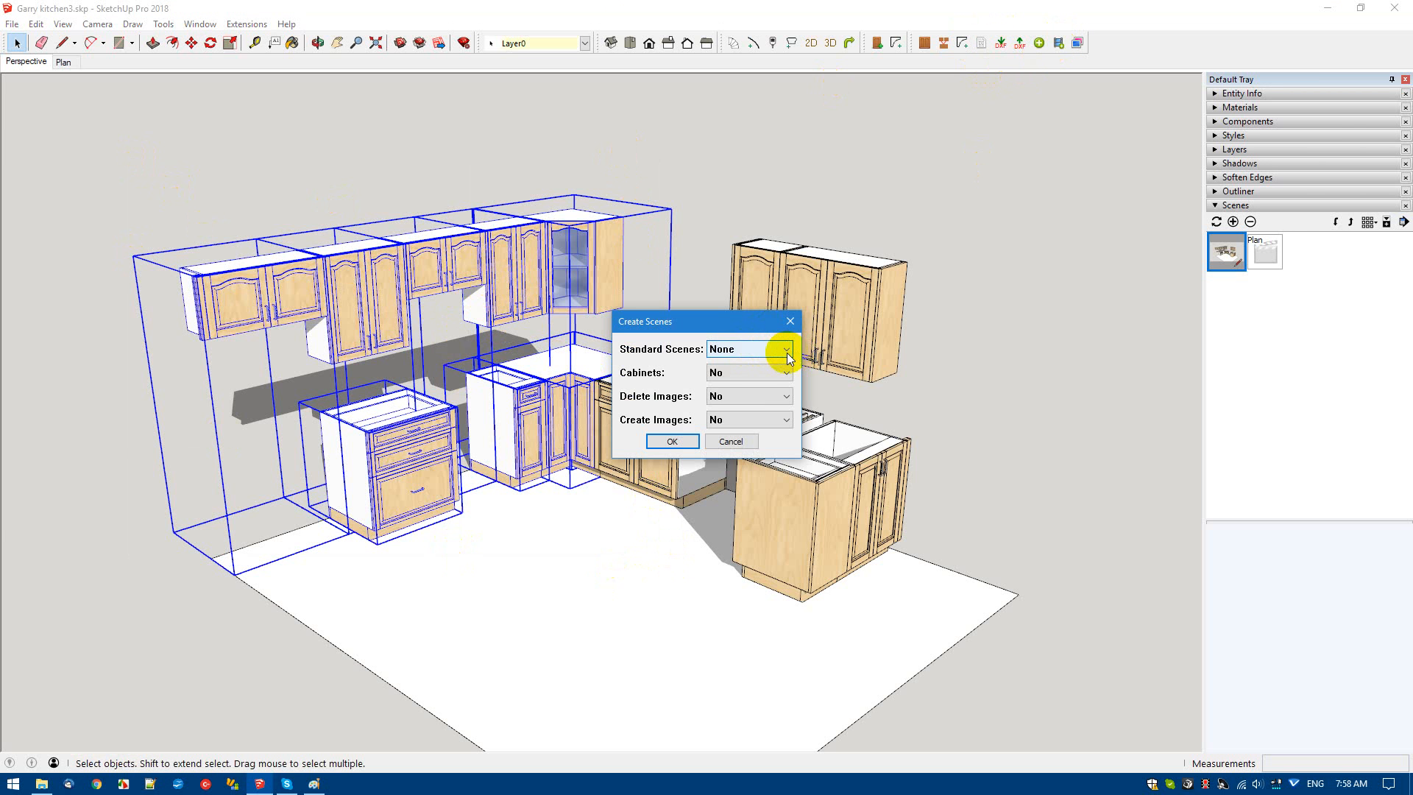
click(758, 389)
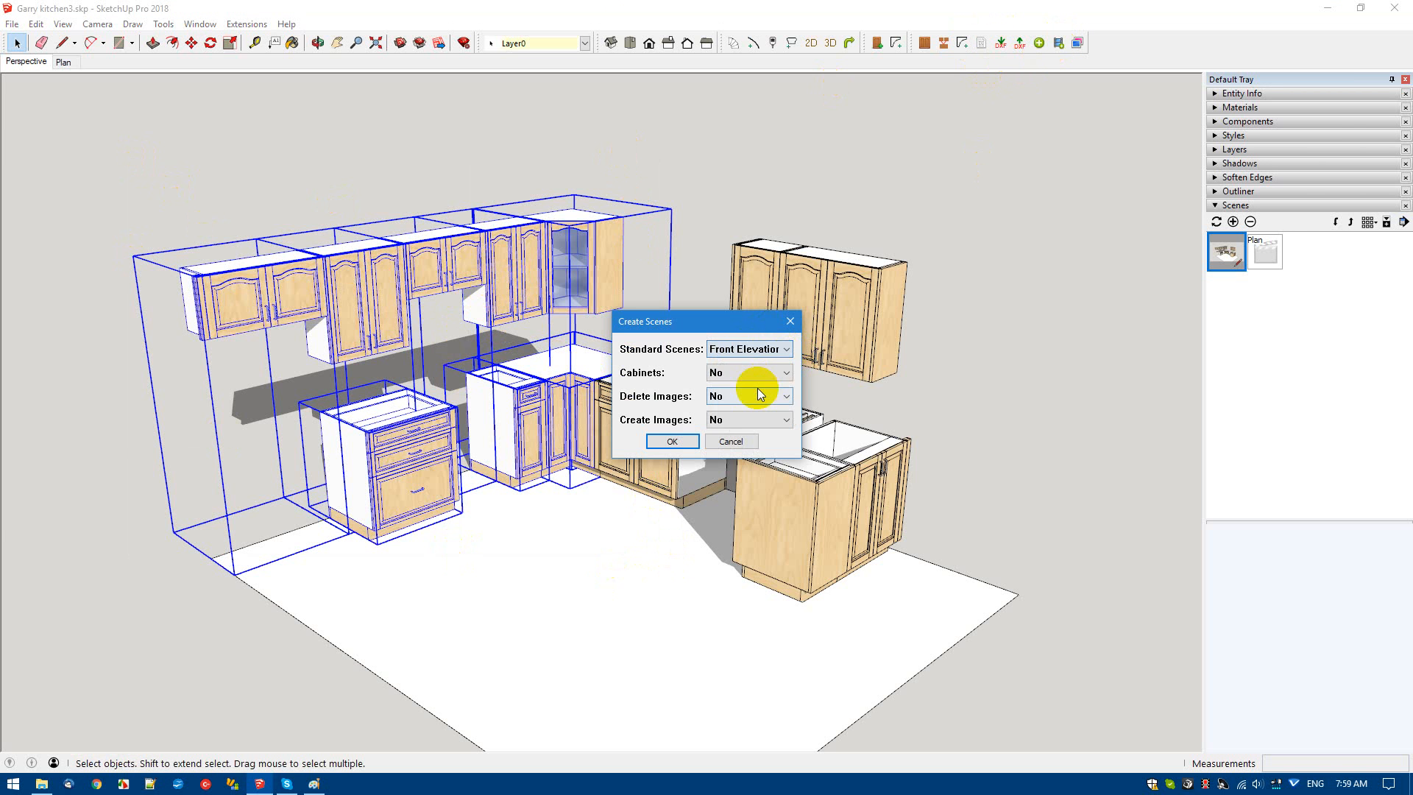
click(739, 372)
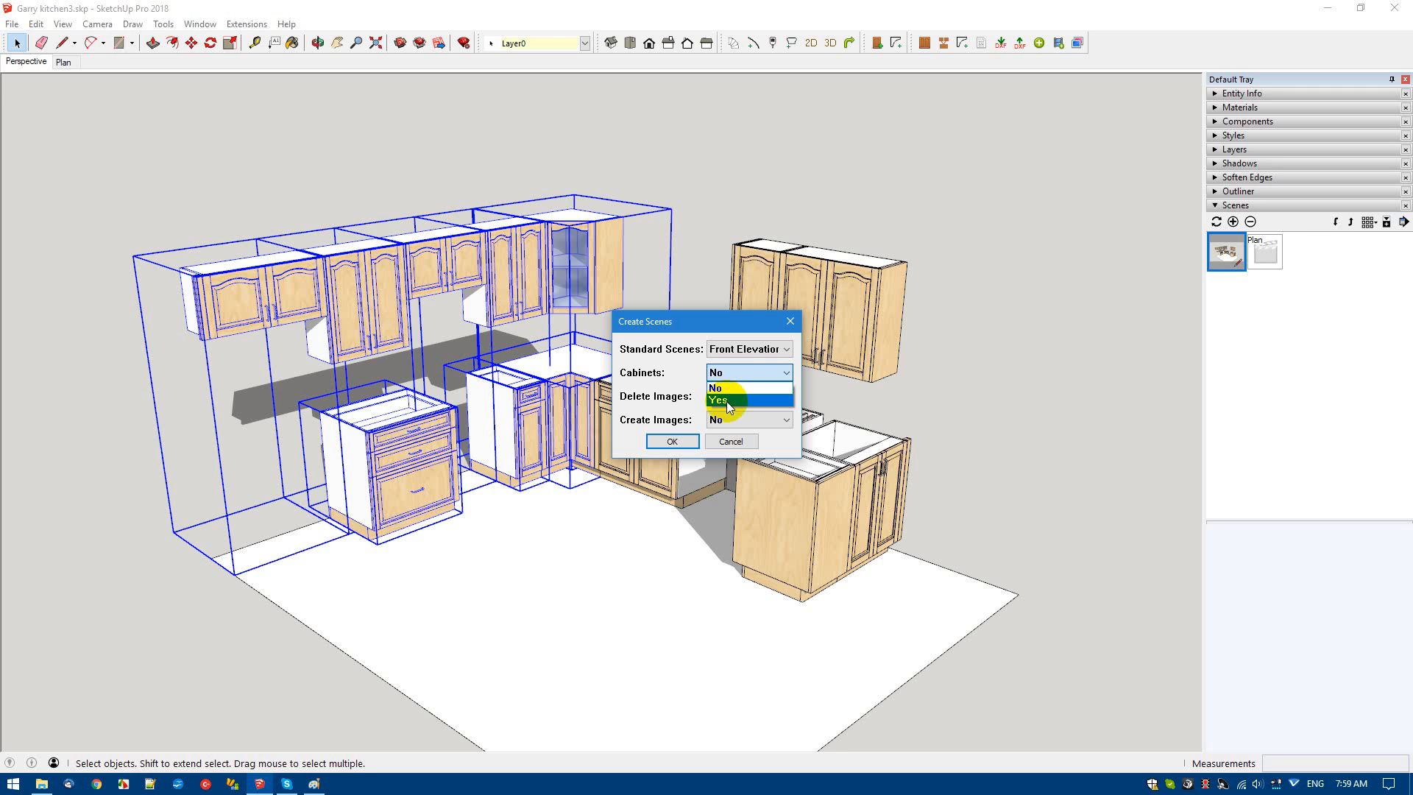
click(726, 401)
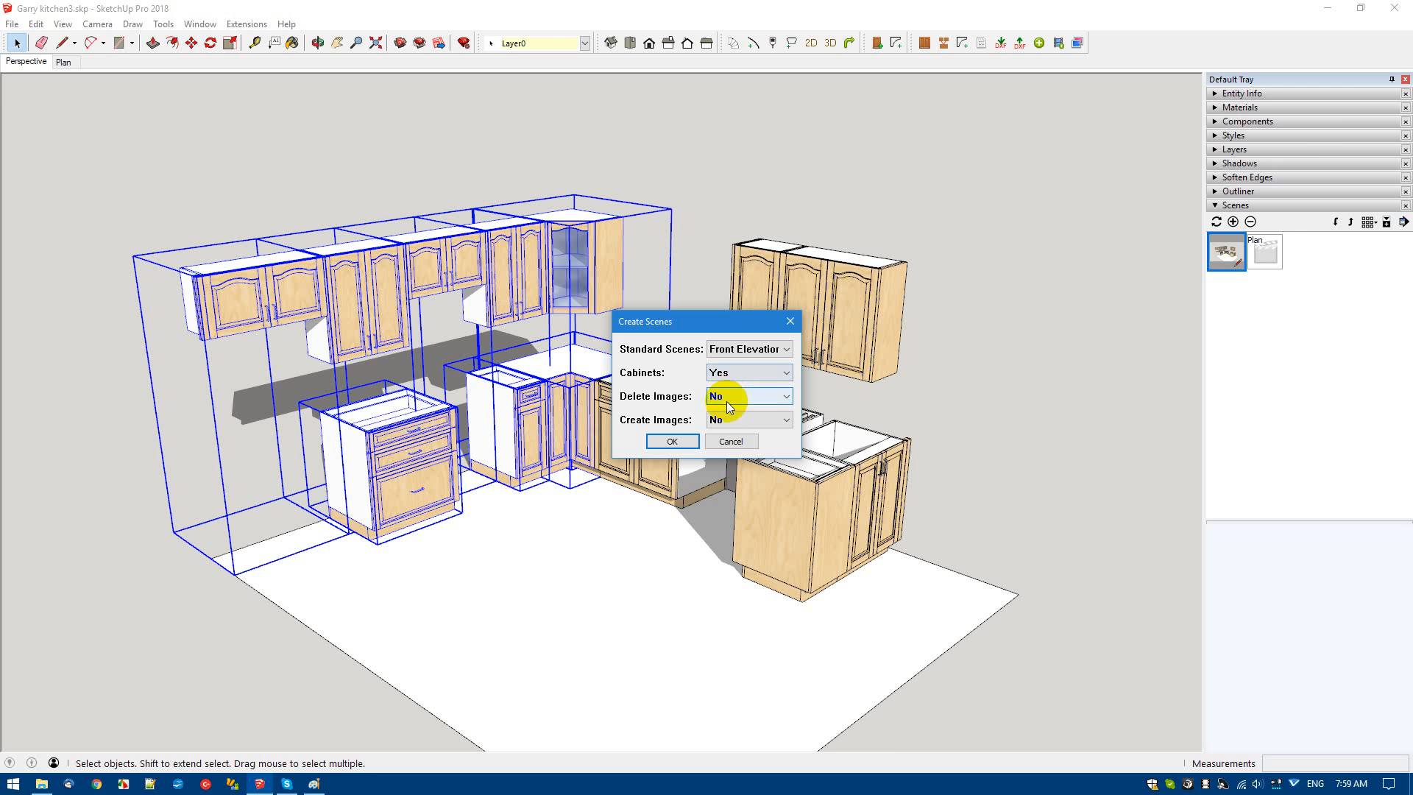
click(672, 441)
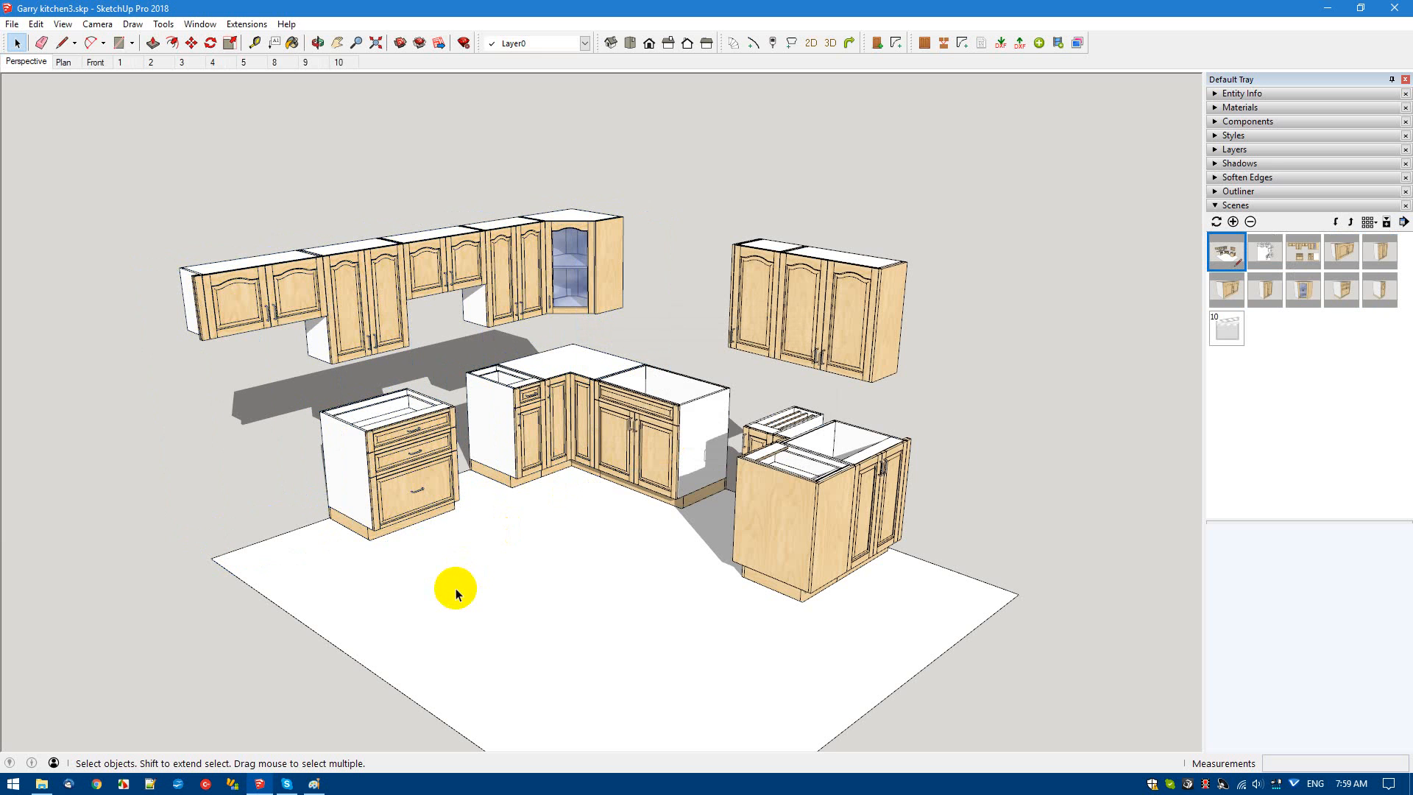
Review the Front scene and the individual scenes of cabinets 1, 2, 9 and 10, ending on the Perspective scene.
click(97, 63)
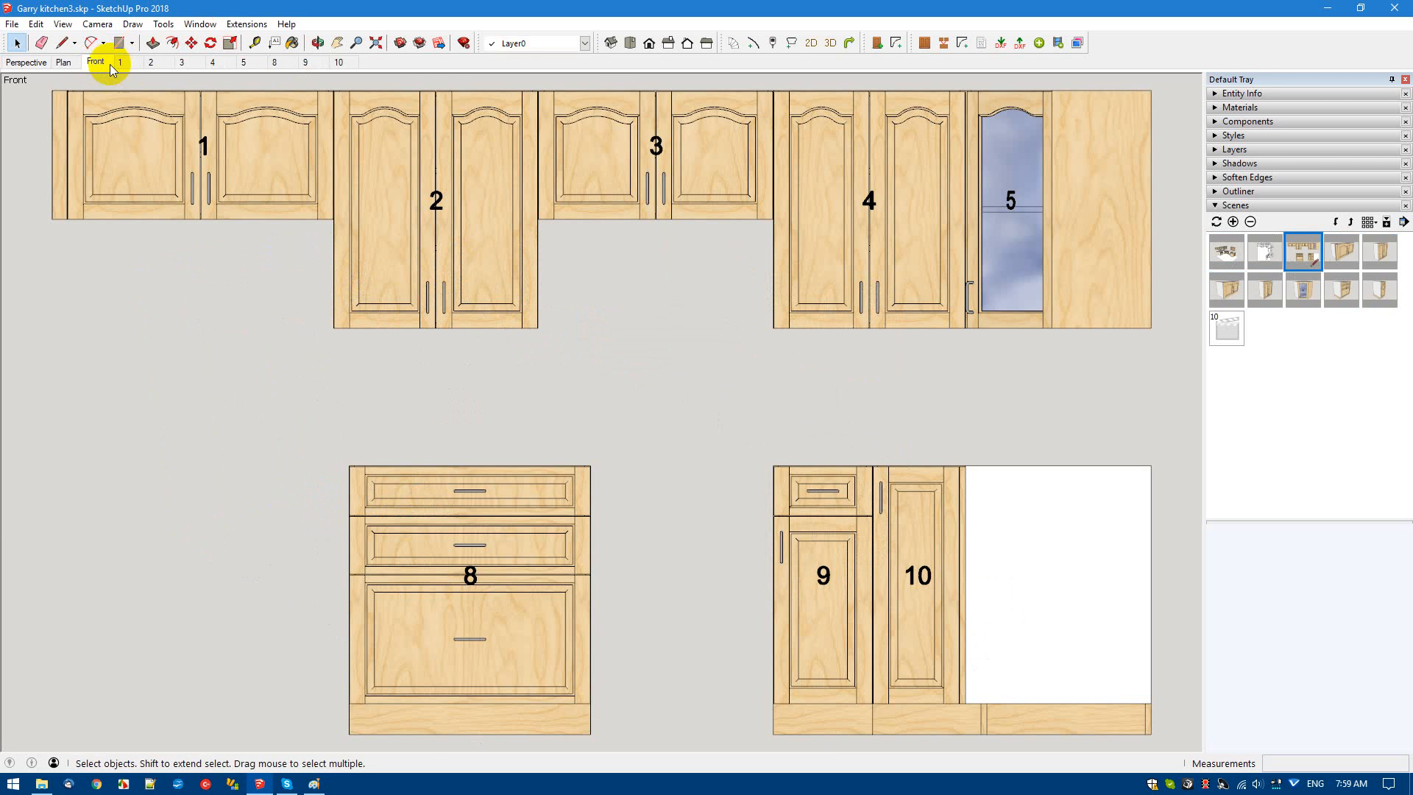
click(122, 63)
click(157, 64)
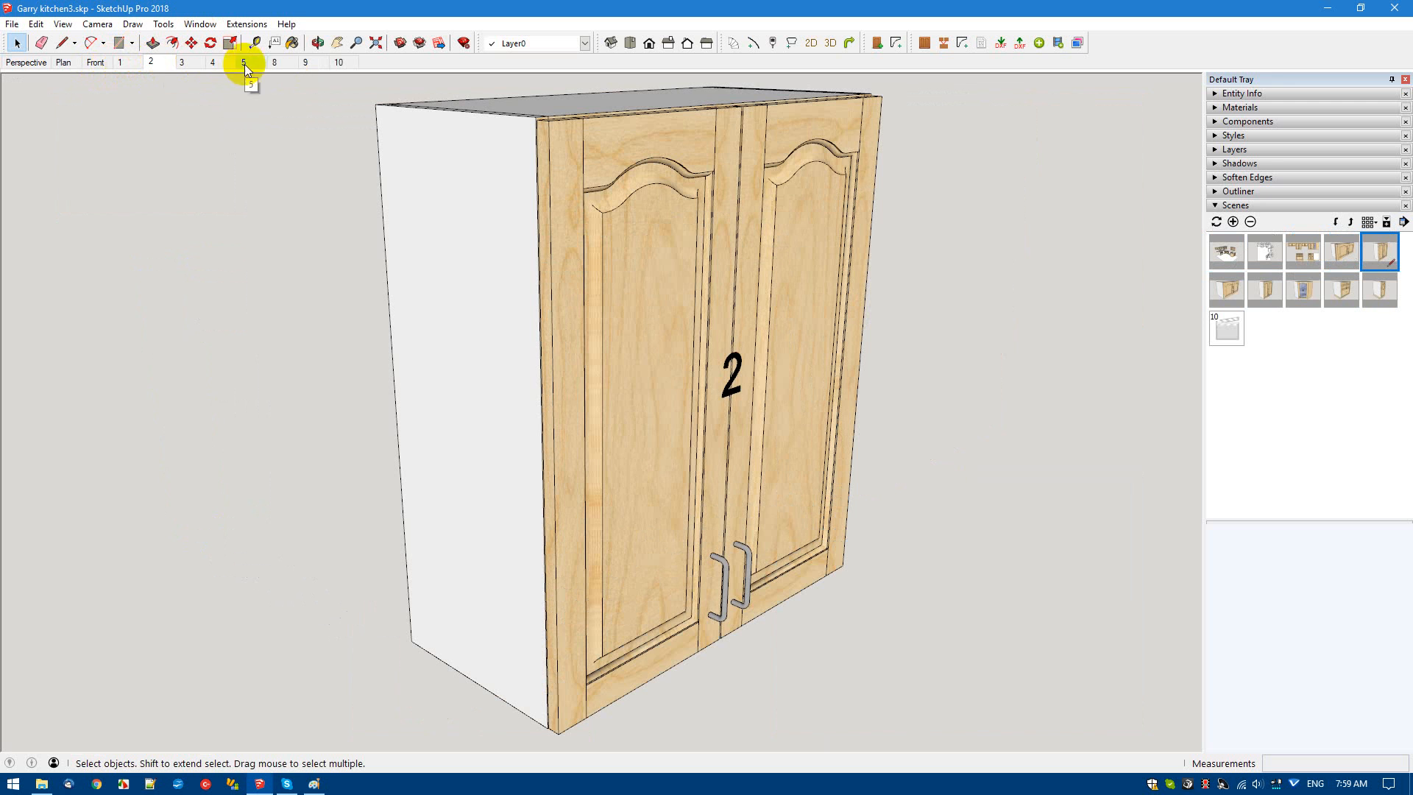
click(312, 63)
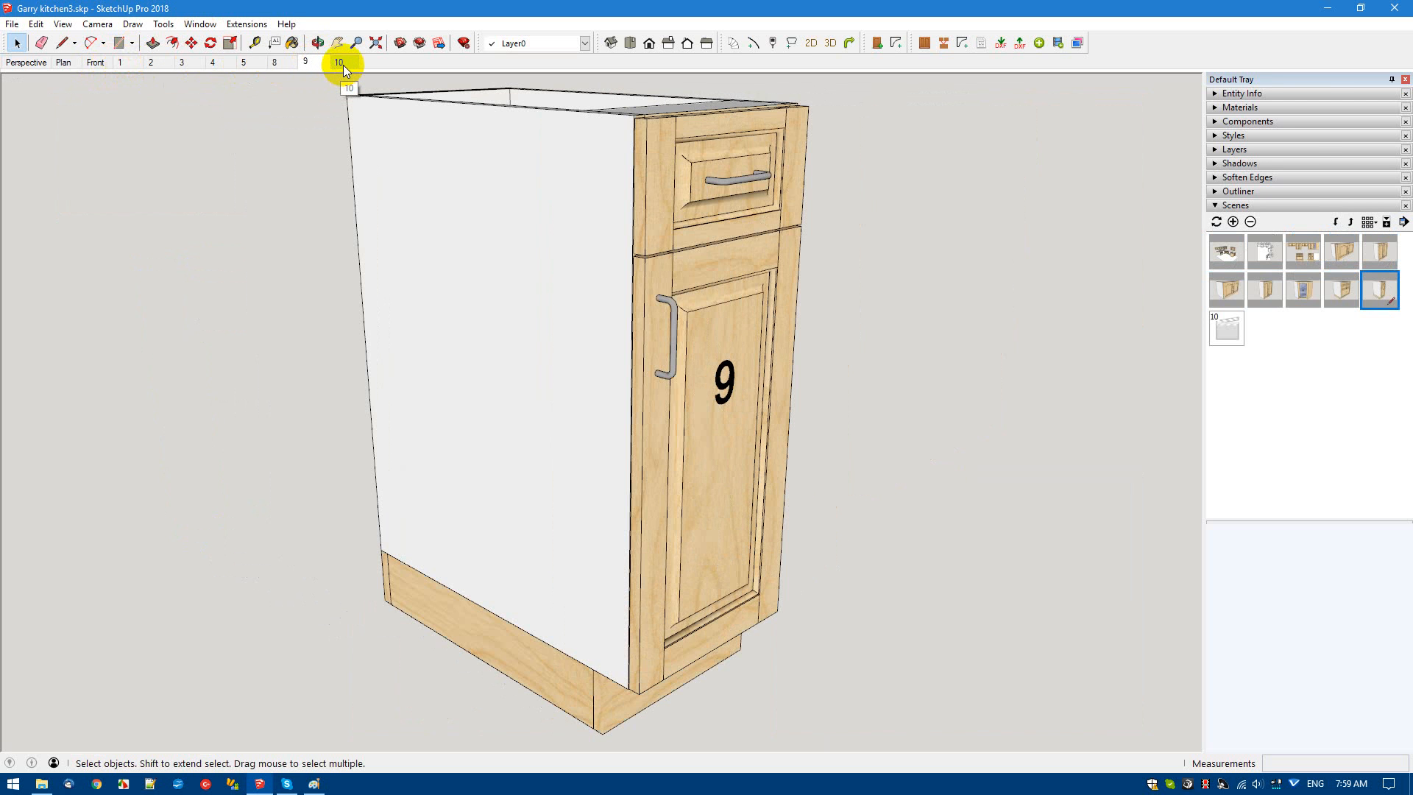
click(343, 65)
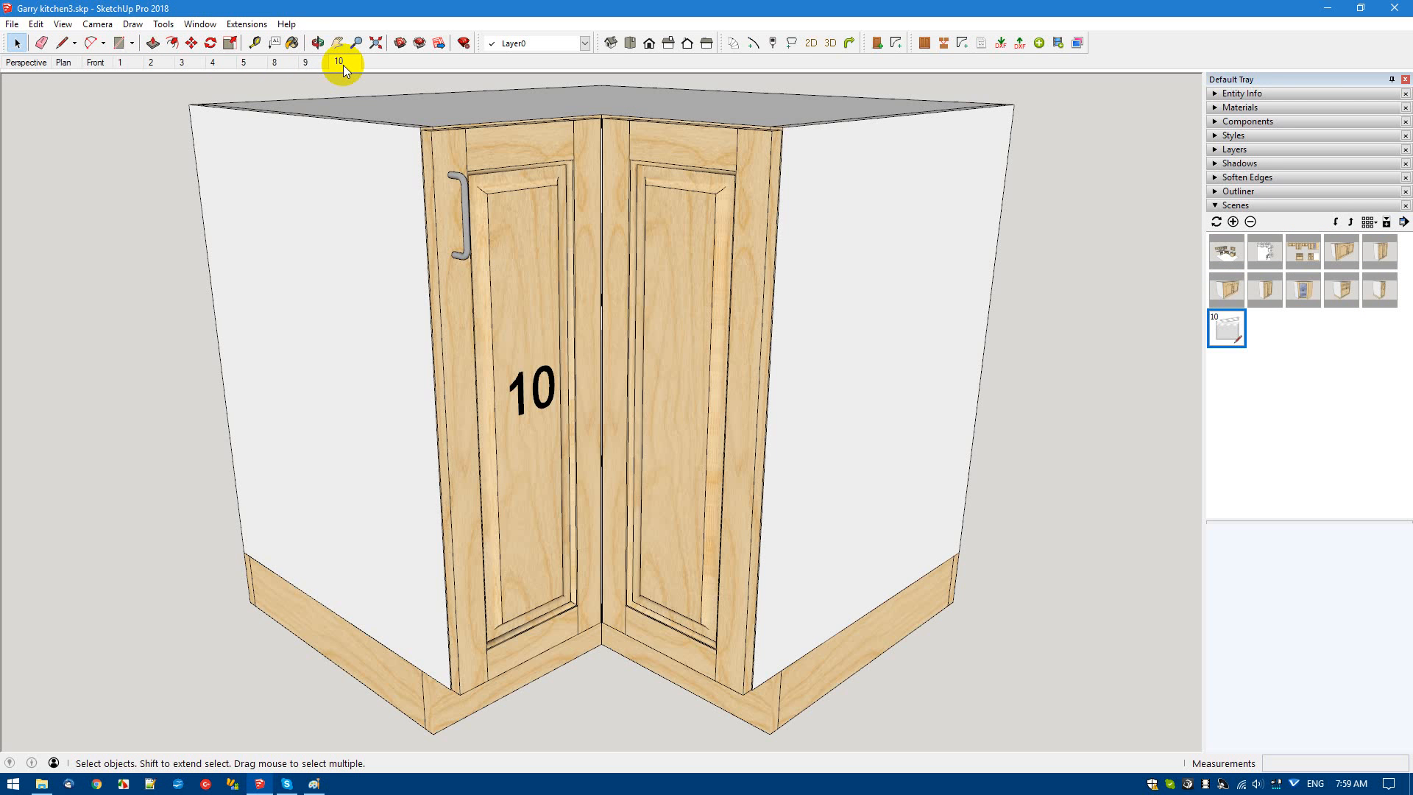
click(33, 66)
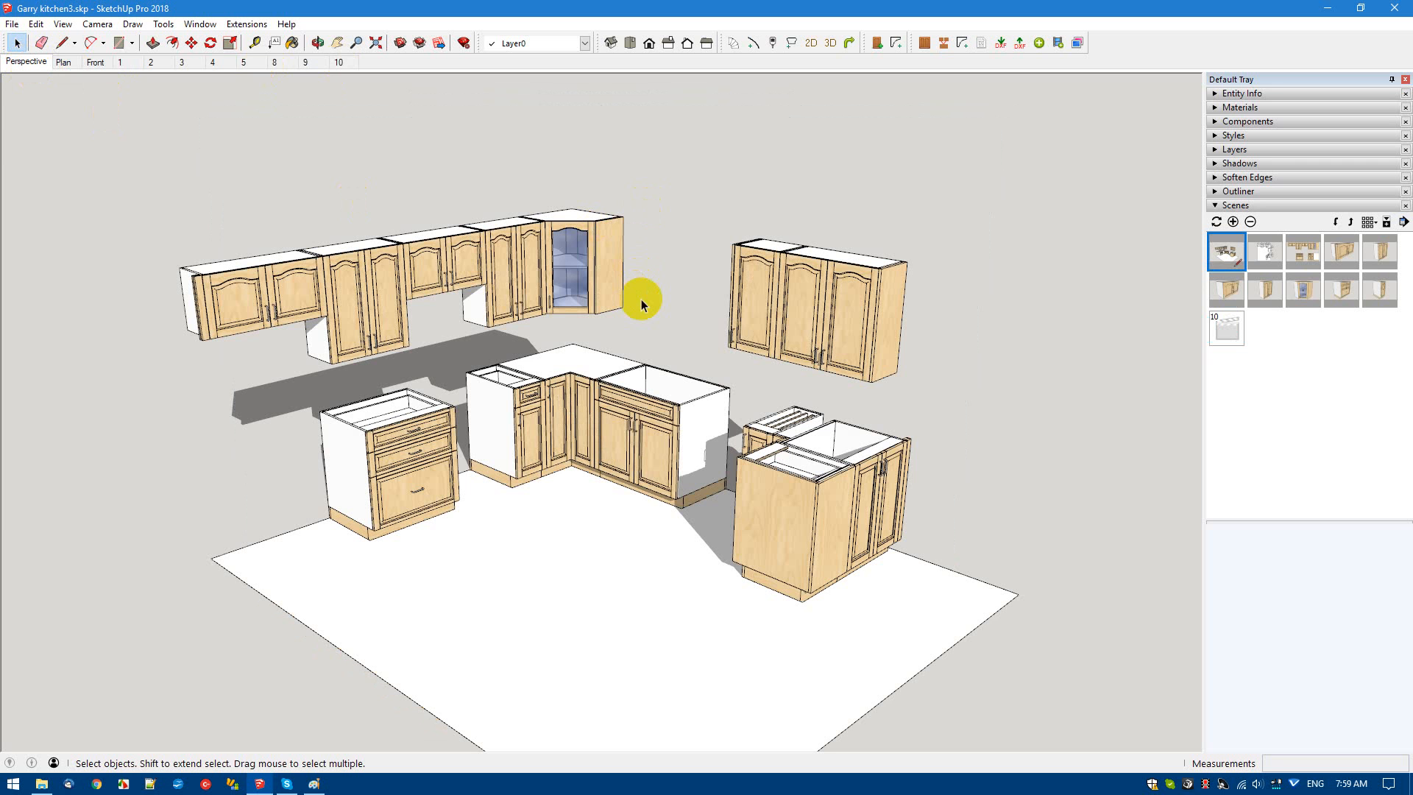
Create a Left Elevation scene from cabinets 5, 6, 7, 10, 11, 12 and 14, without individual cabinet scenes.
click(599, 250)
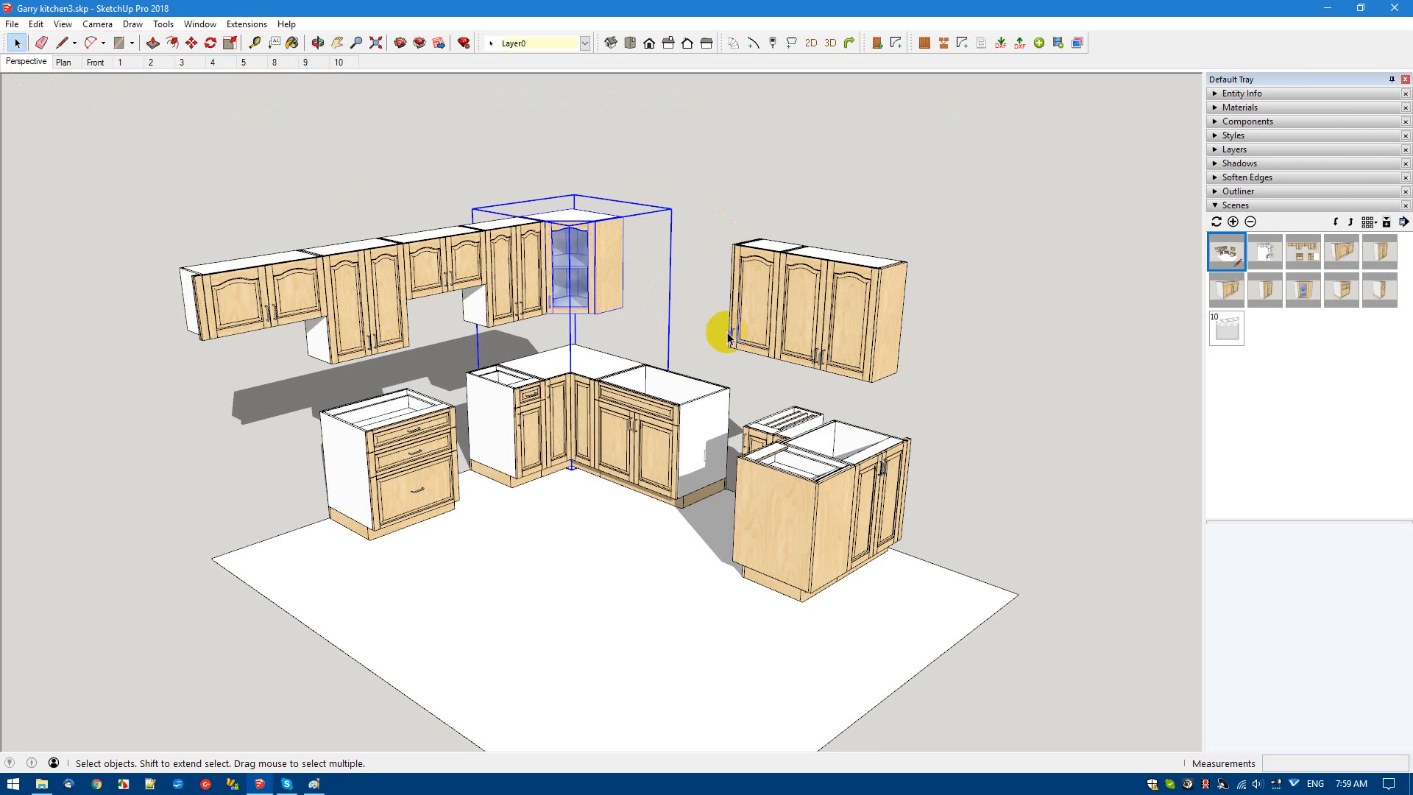
shift+click(752, 297)
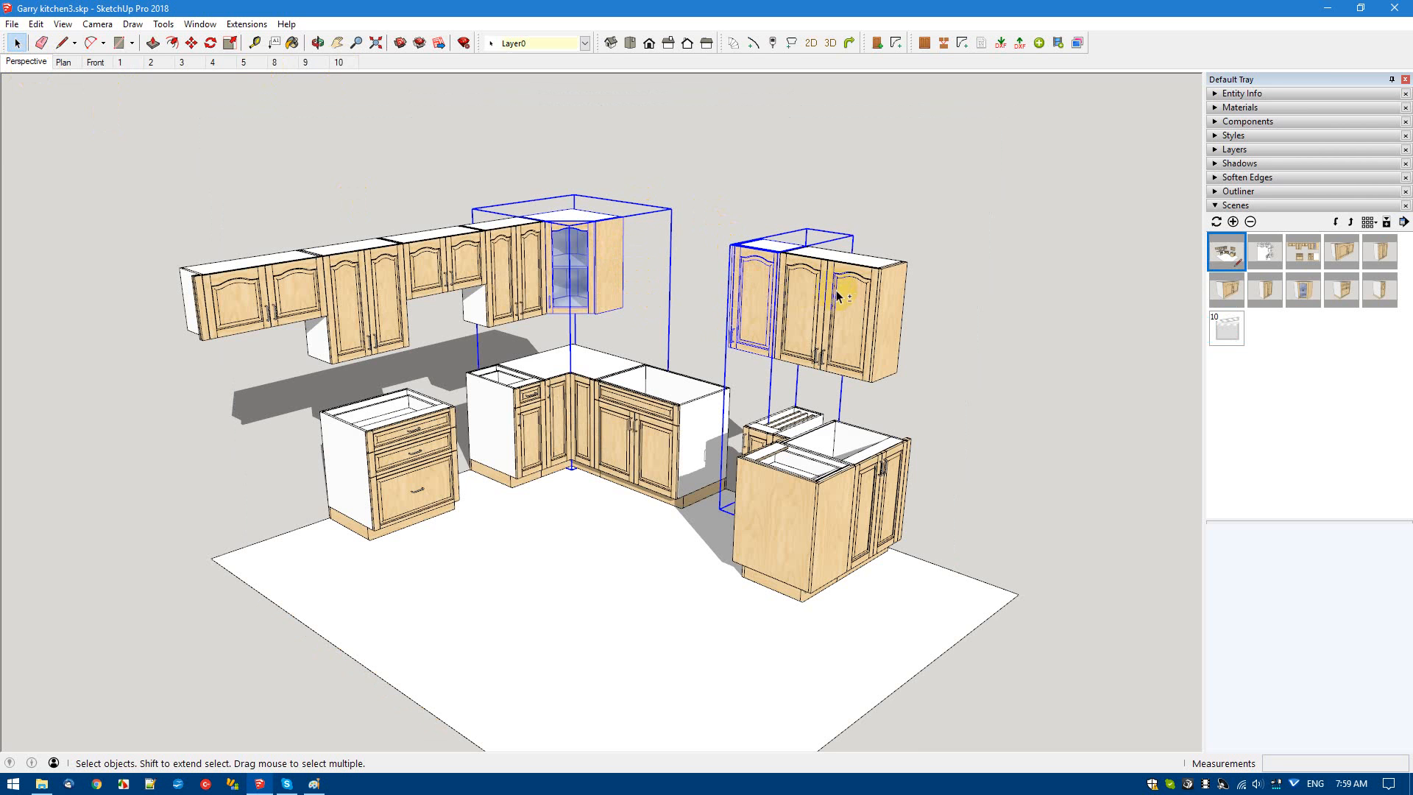
shift+click(584, 363)
shift+click(762, 434)
shift+click(783, 520)
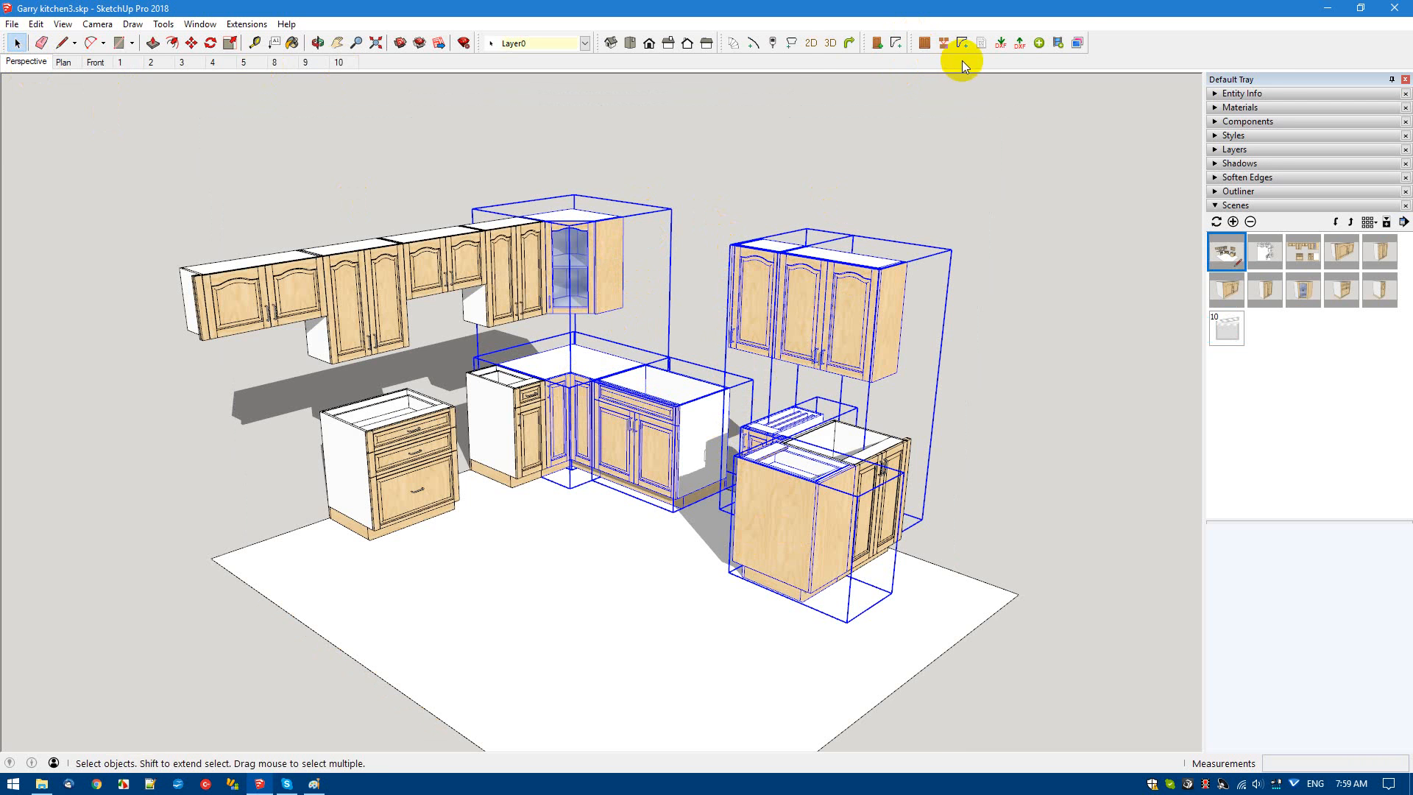
click(1061, 42)
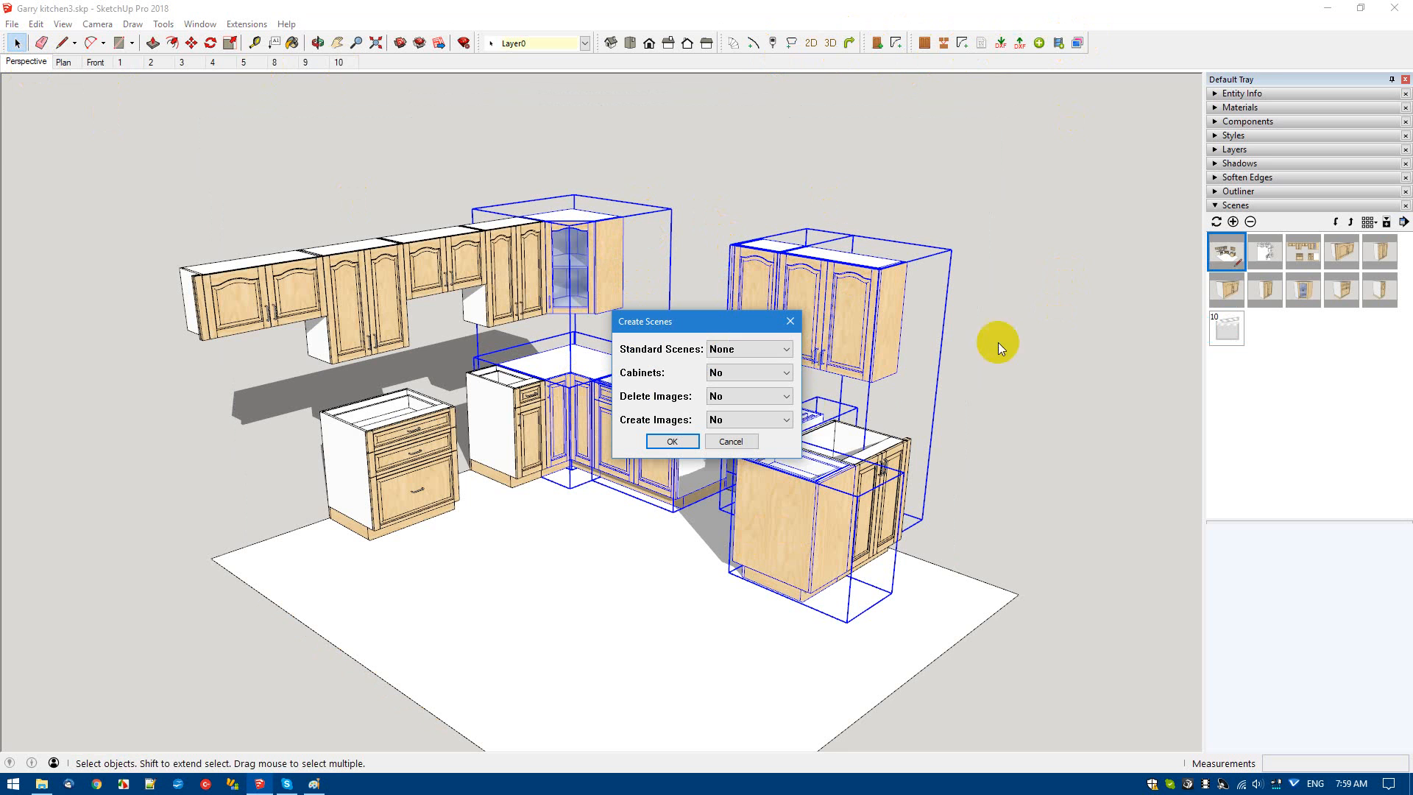
click(786, 351)
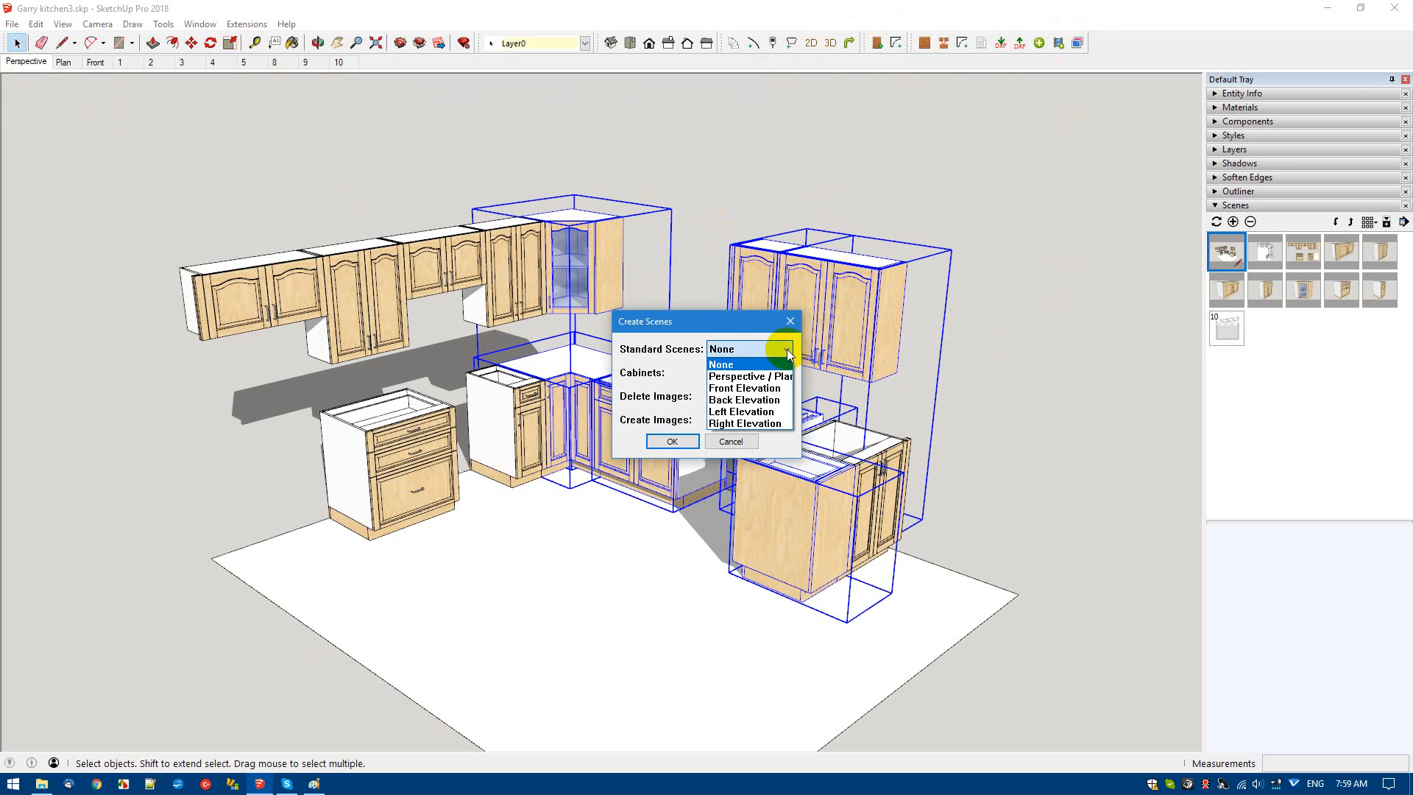
click(746, 412)
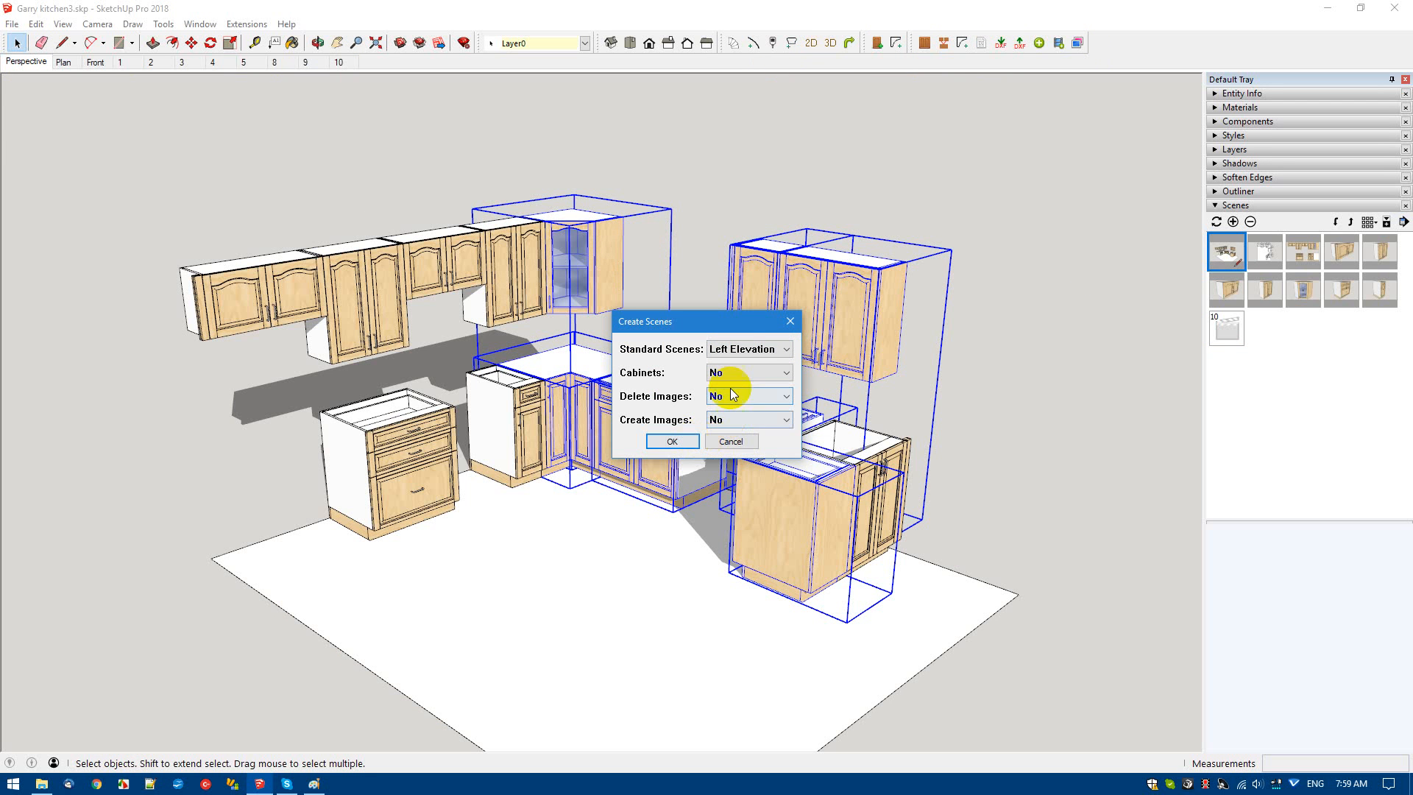
click(673, 442)
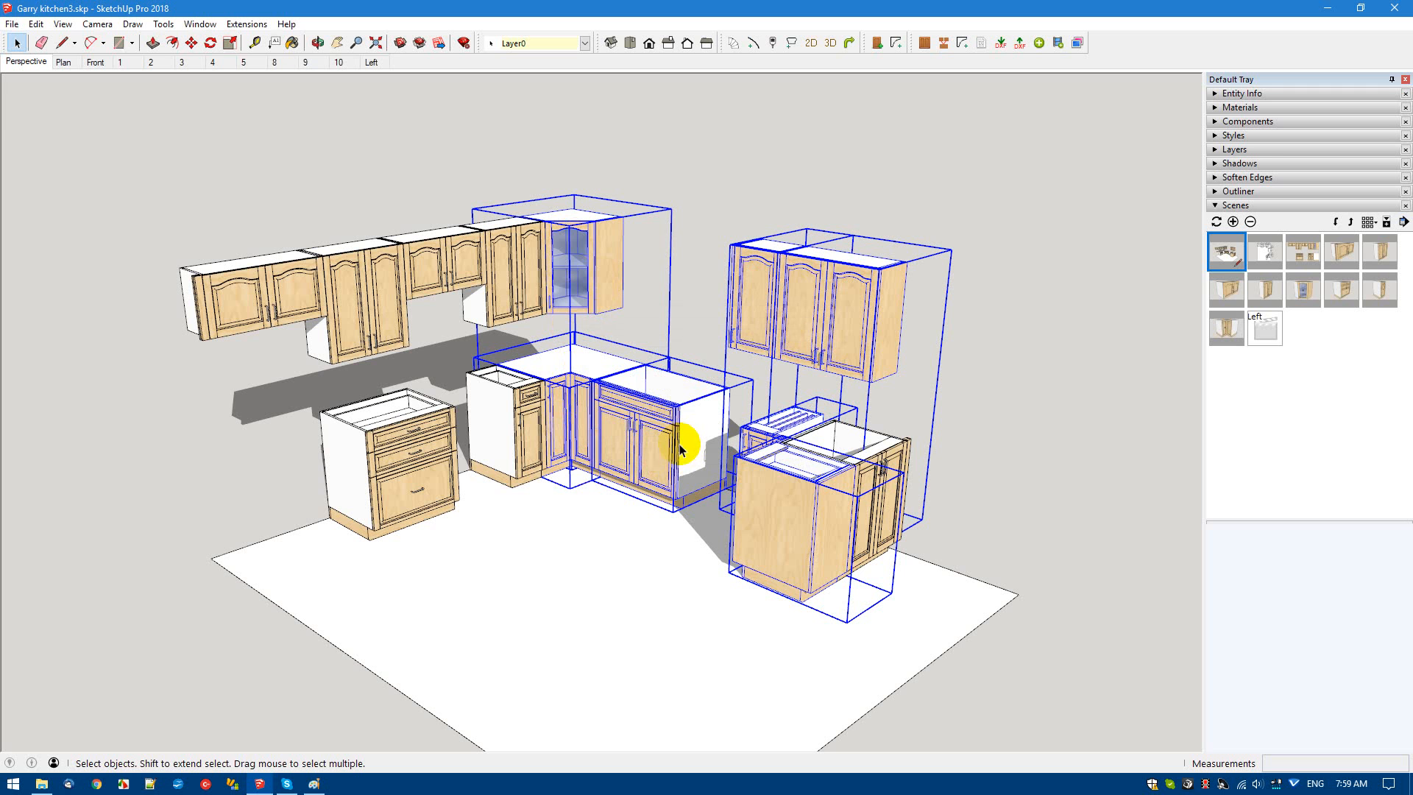
Remove cabinets 5, 10 and 14 from the selection and create individual cabinet scenes for the rest, with no standard scene.
shift+click(575, 267)
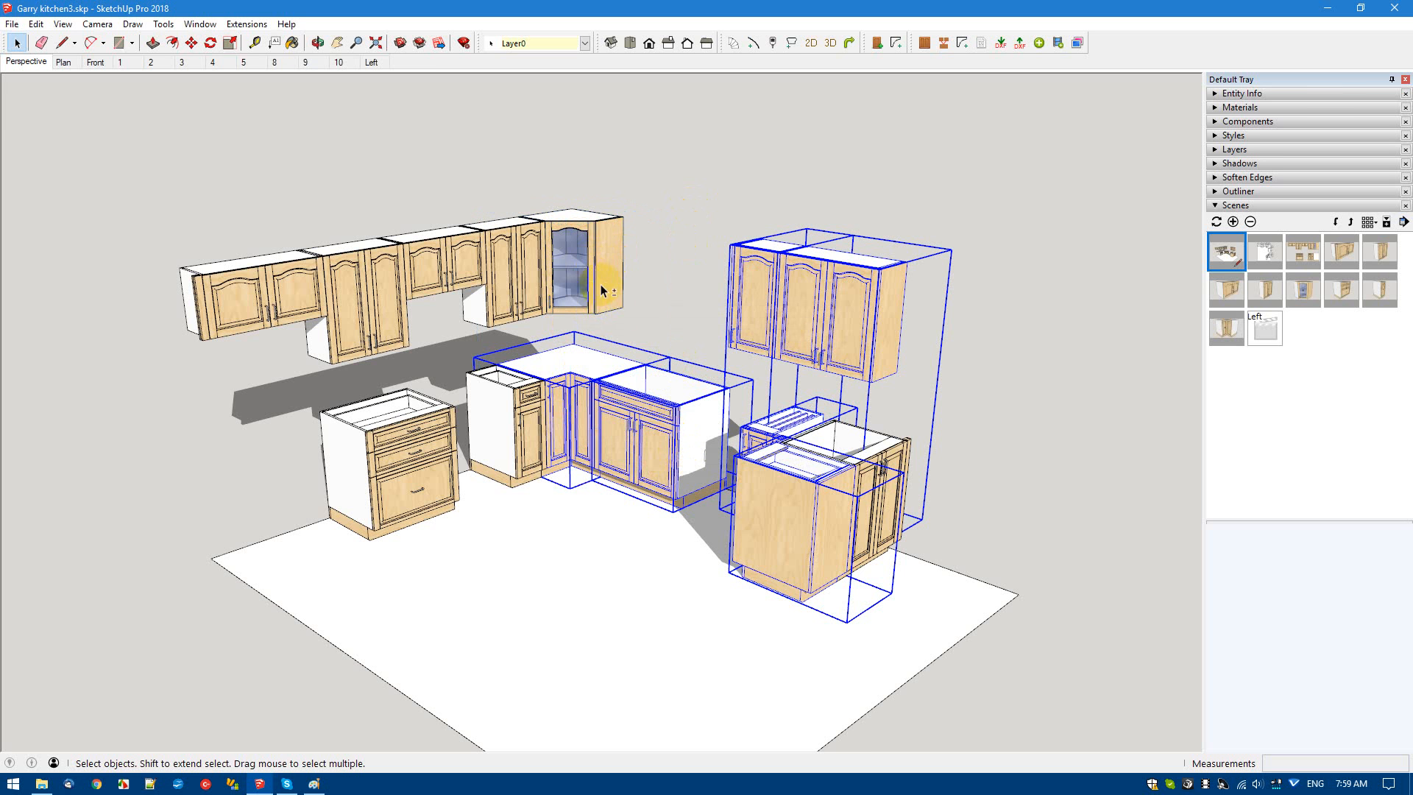
shift+click(567, 413)
shift+click(779, 540)
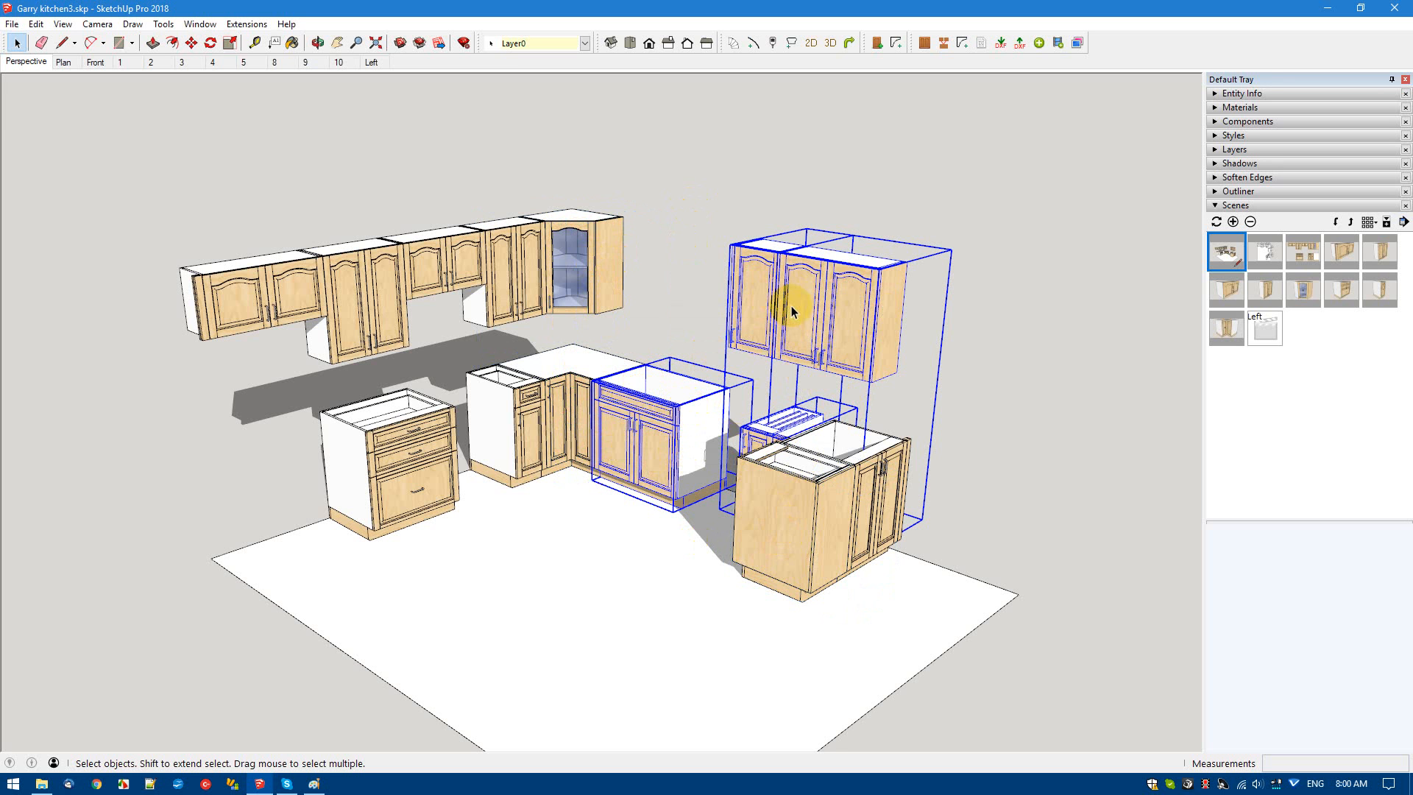
click(1062, 43)
click(729, 373)
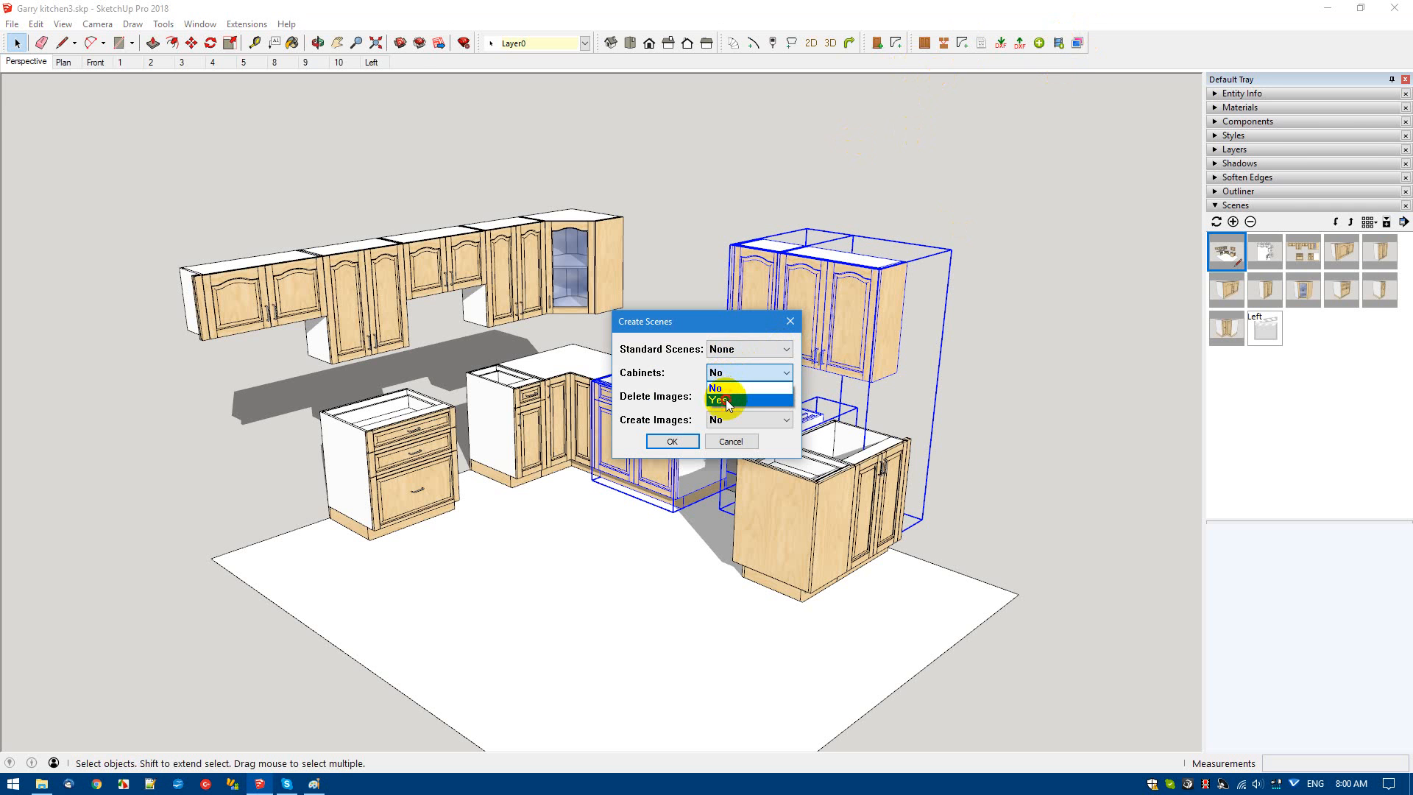
click(725, 399)
click(672, 440)
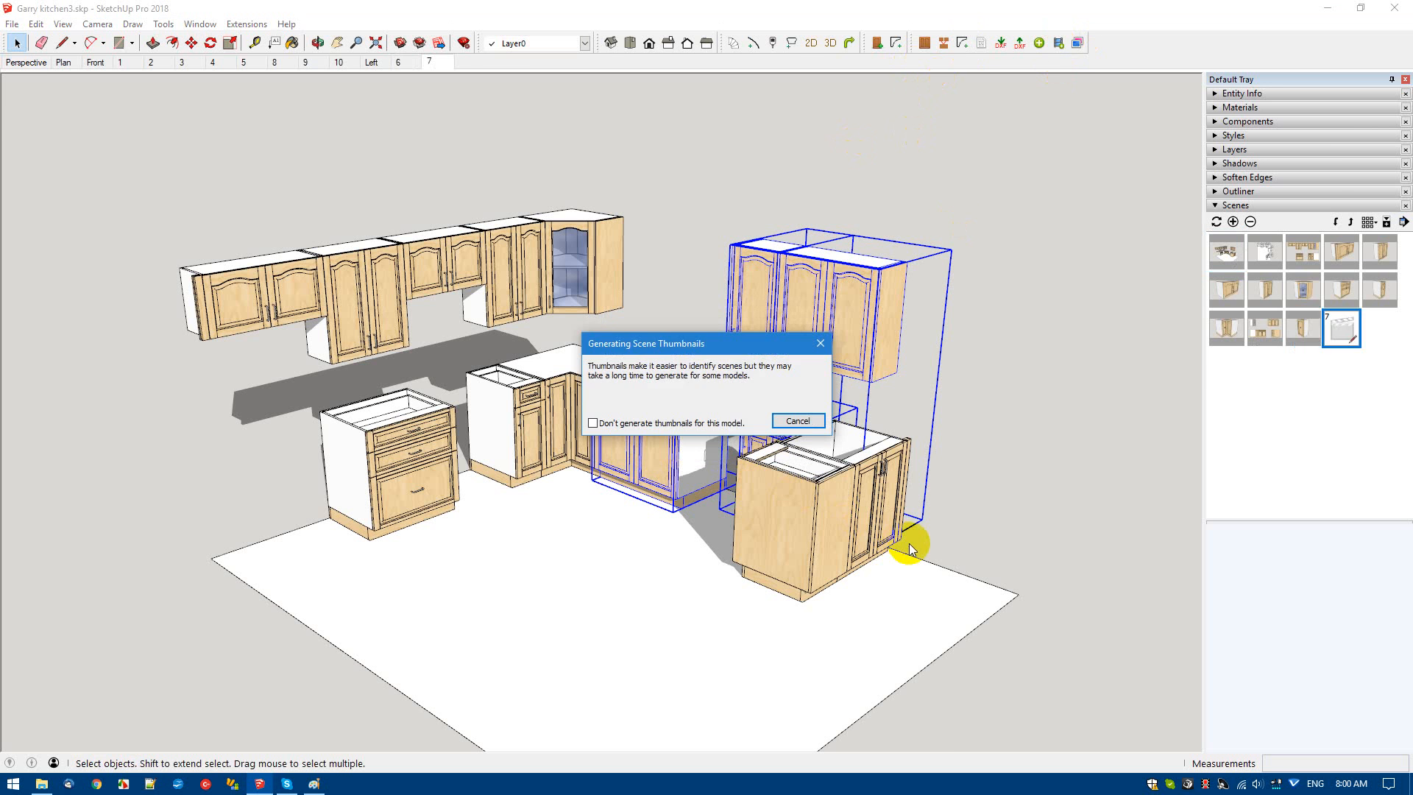
Create a Front Elevation scene plus an individual cabinet scene for the two-door base cabinet 13 behind the end cabinet.
click(886, 479)
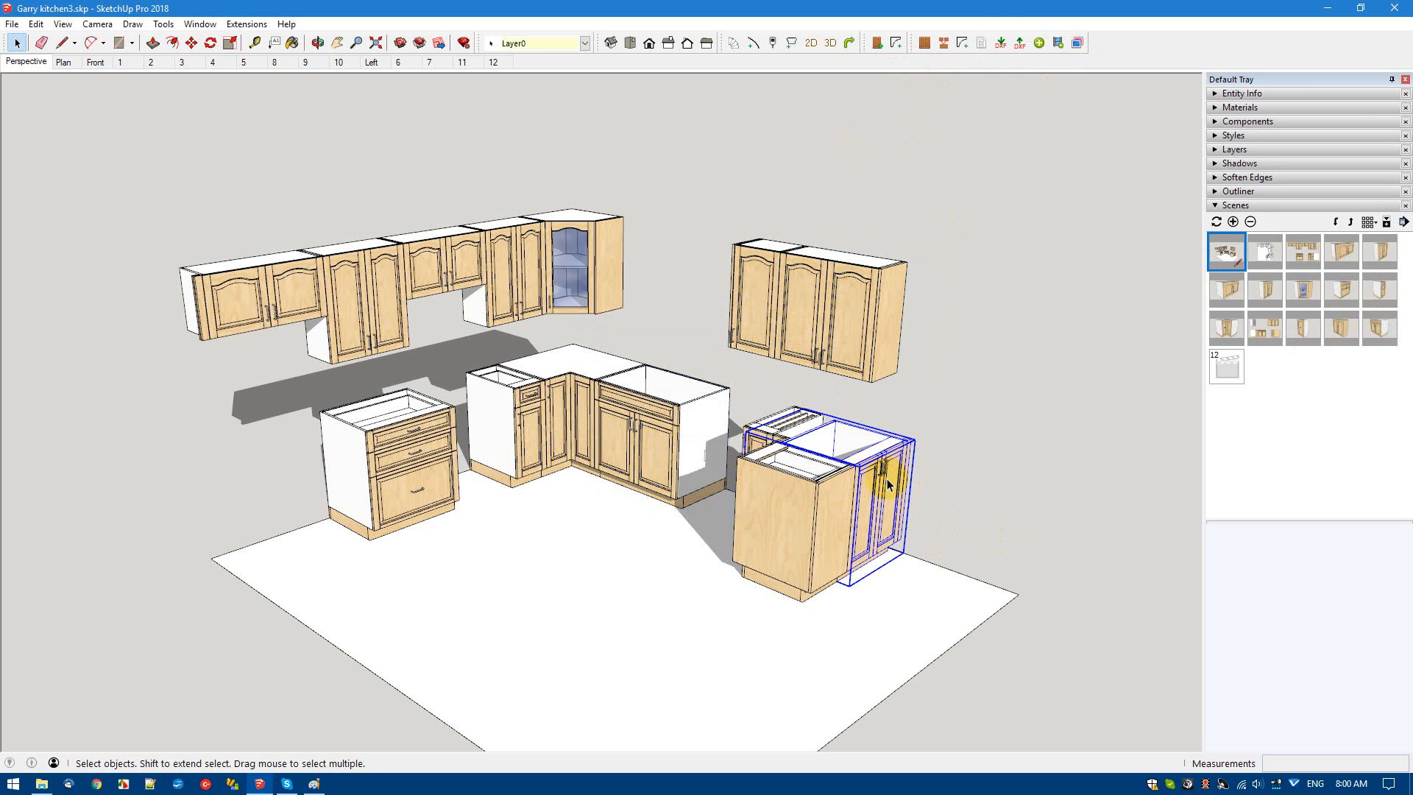
click(1059, 42)
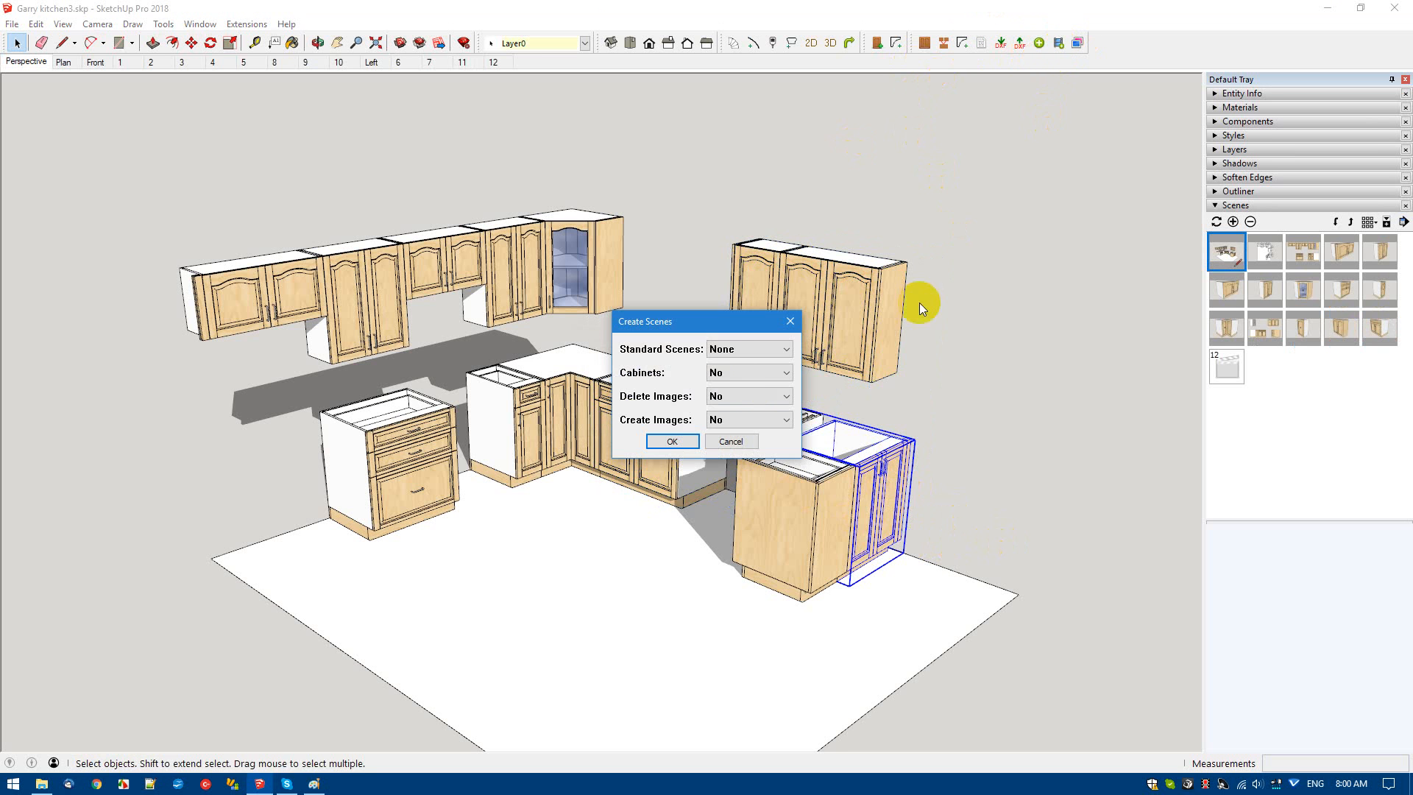
click(727, 349)
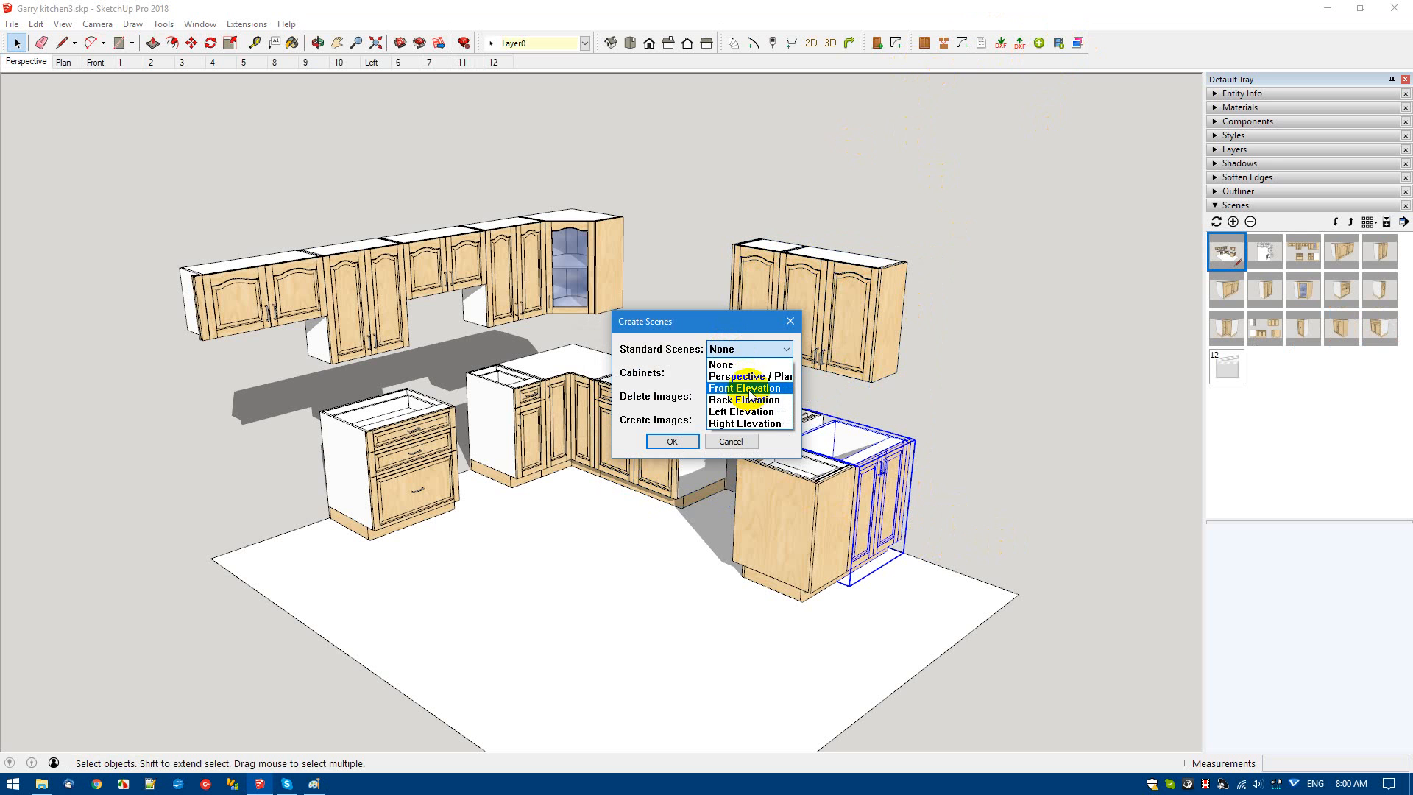
click(749, 388)
click(716, 368)
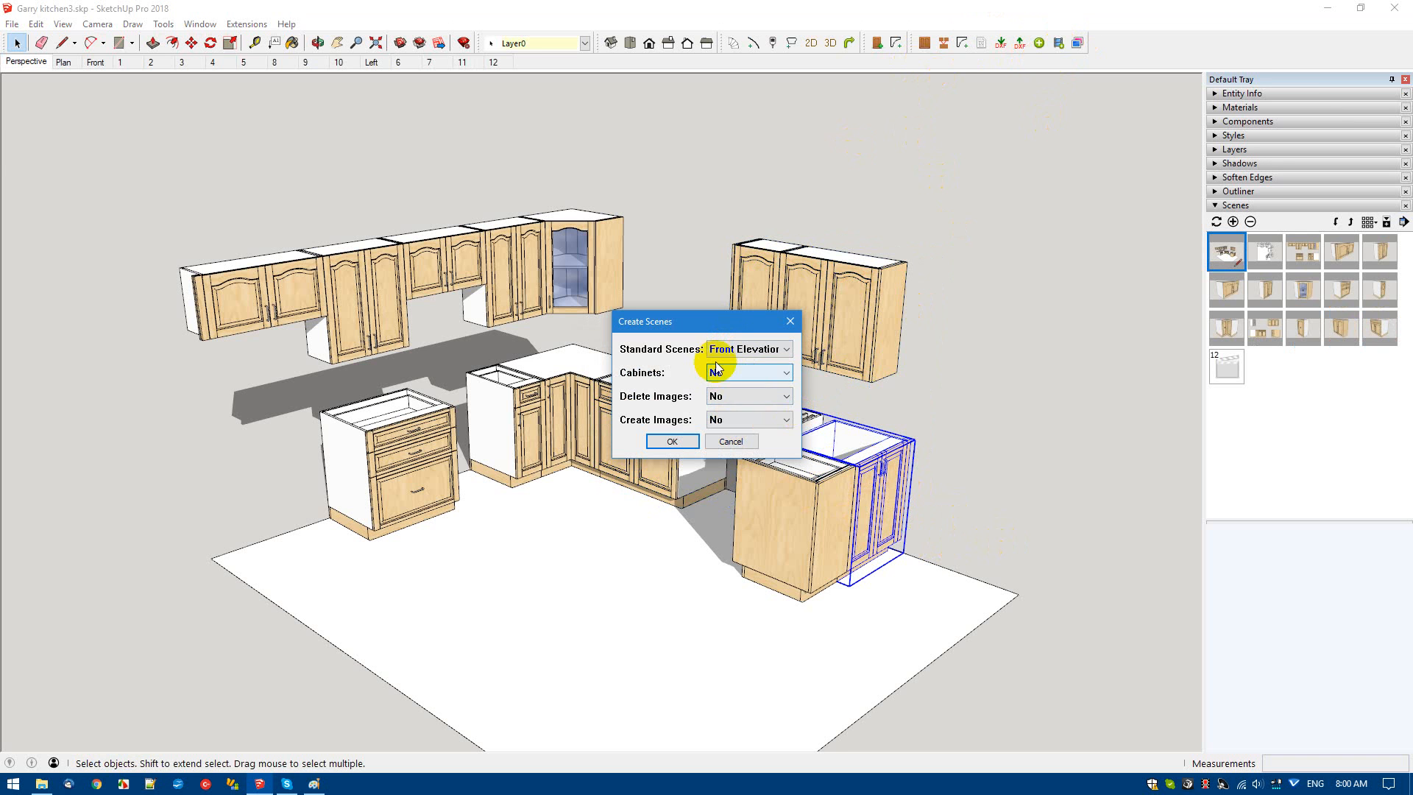
click(723, 374)
click(732, 402)
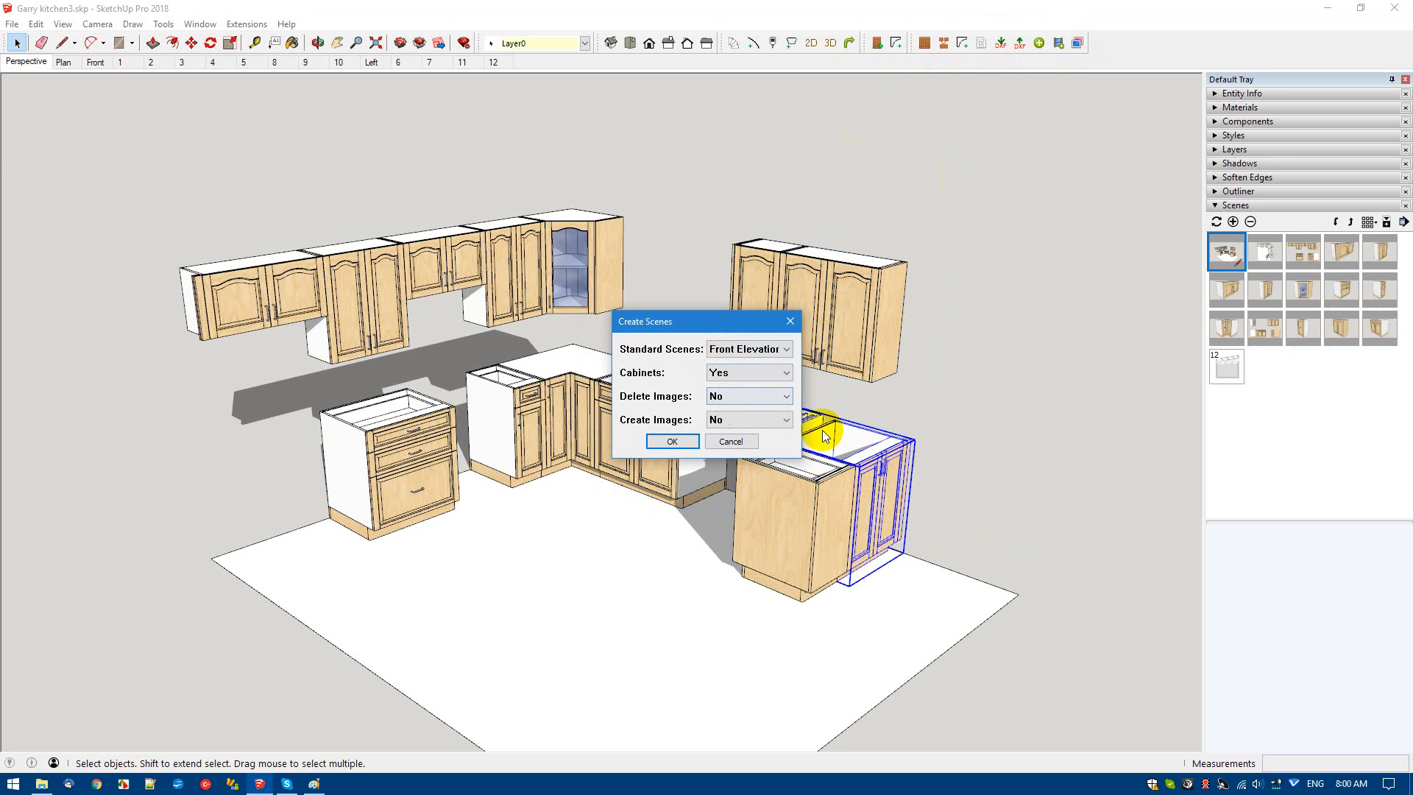
click(667, 450)
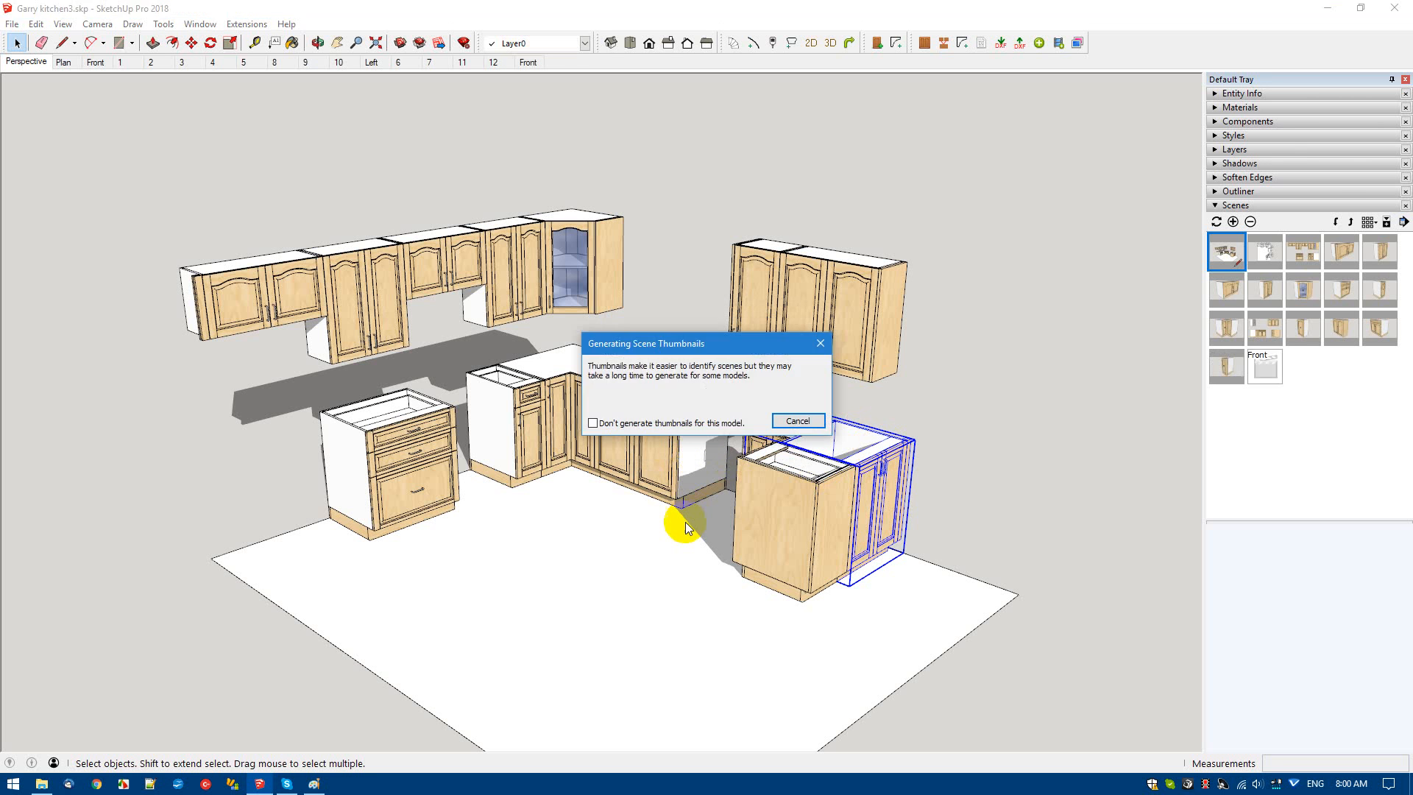
Create a Back Elevation scene from the end base cabinet 14, without an individual cabinet scene.
click(777, 489)
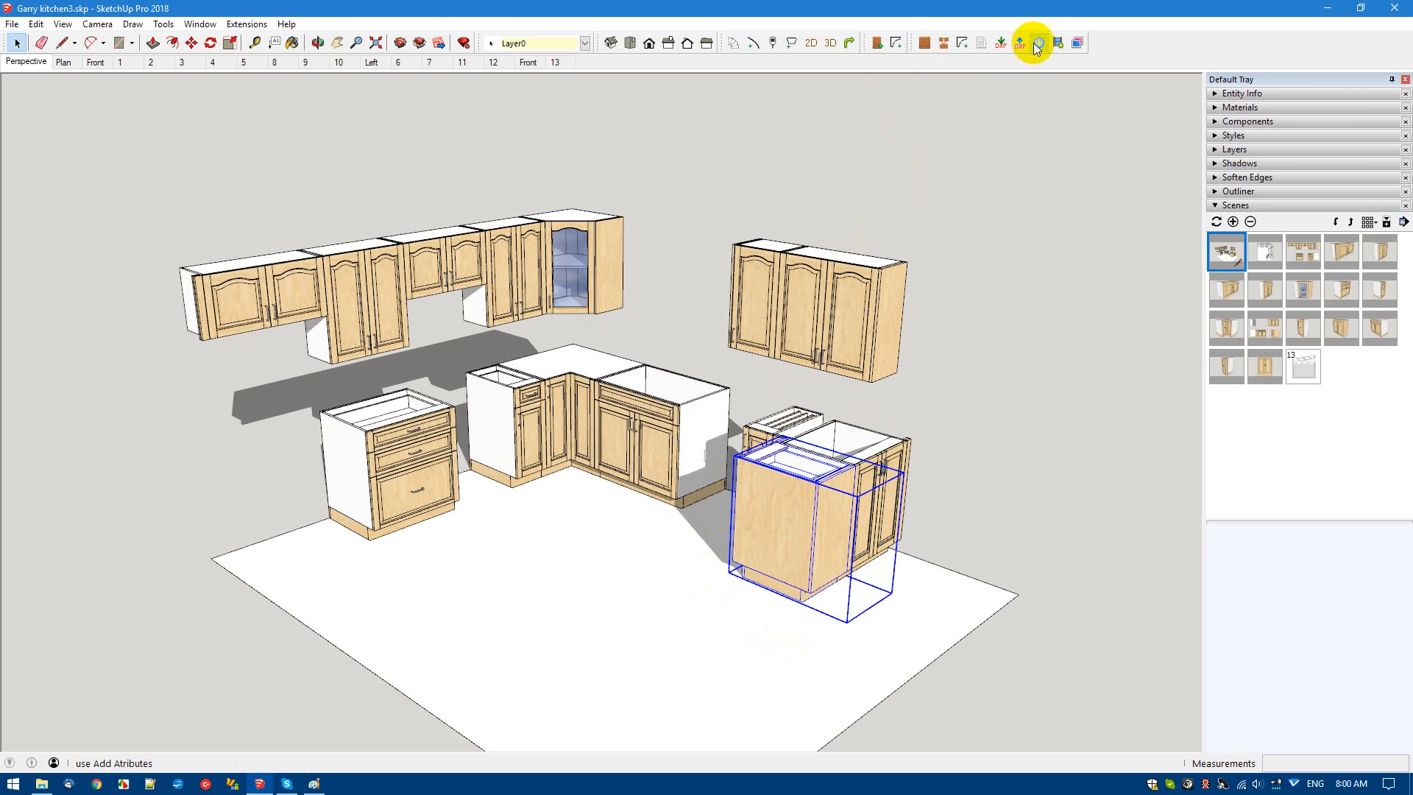
click(1057, 43)
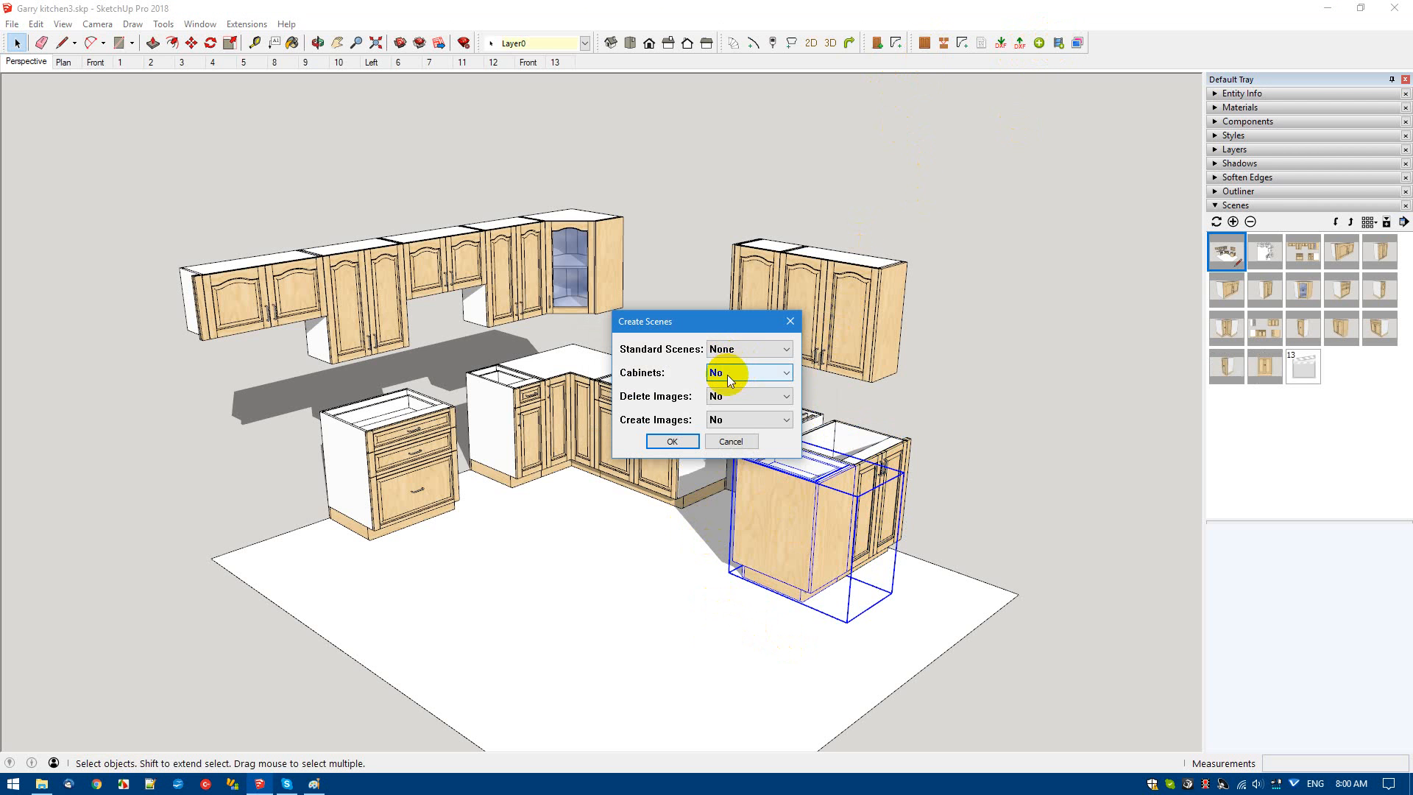
click(737, 349)
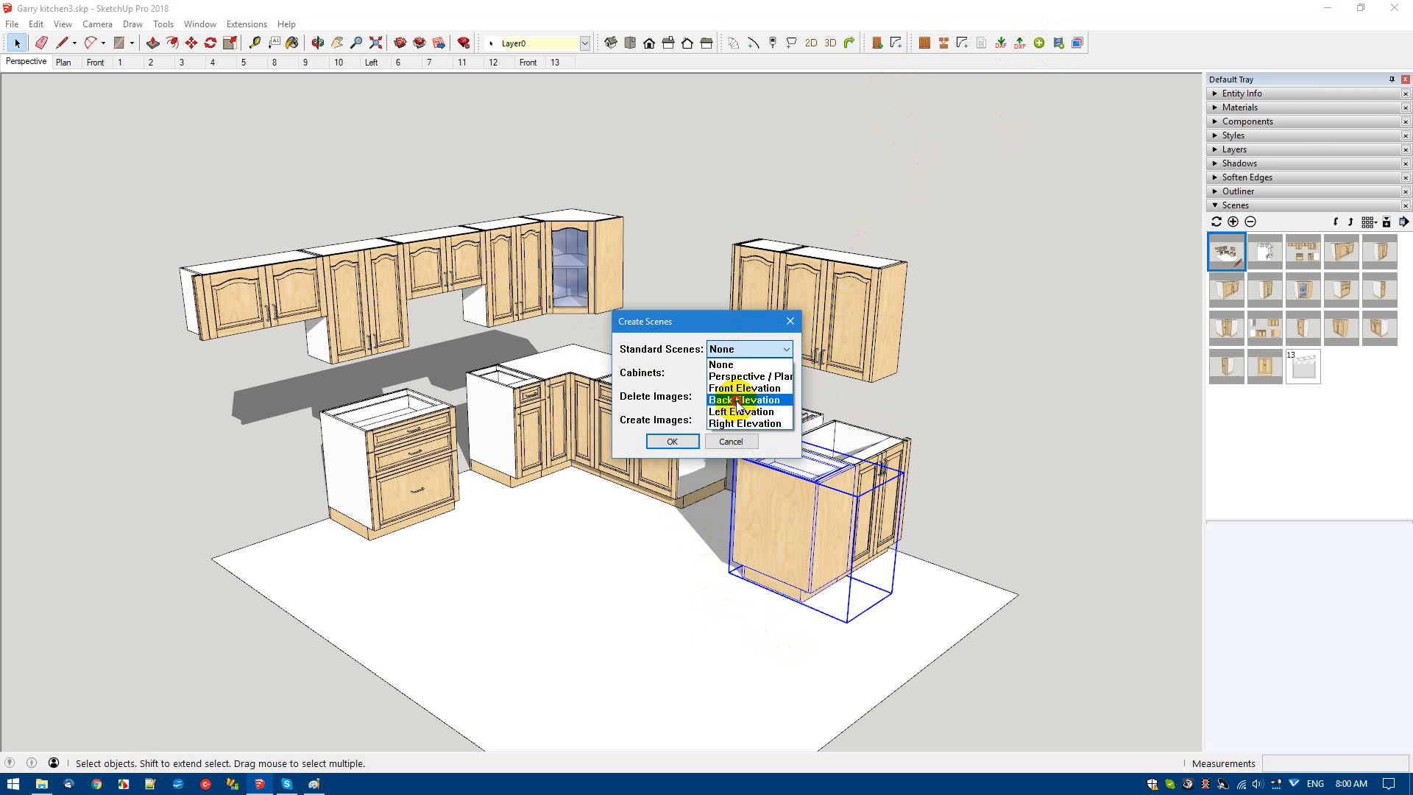
click(737, 400)
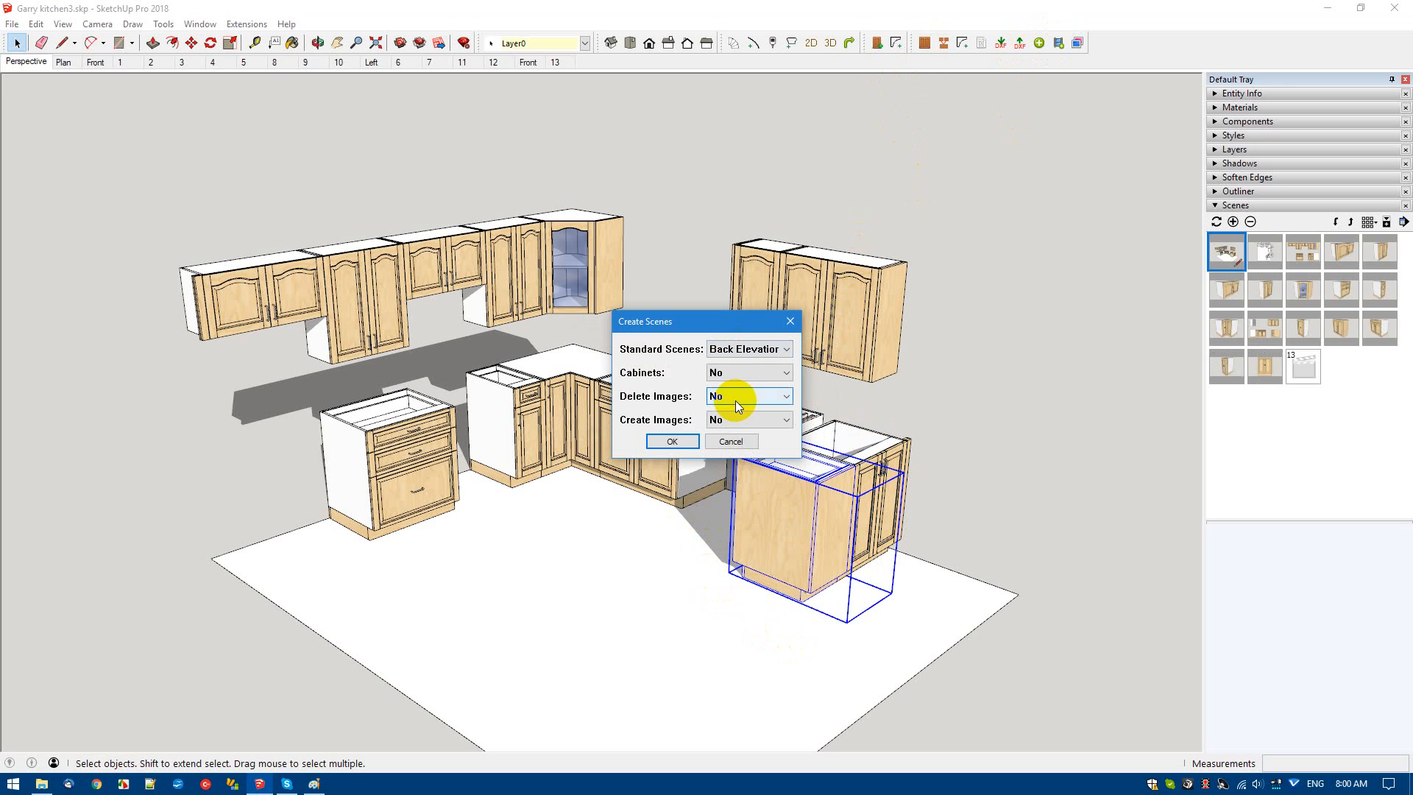
click(683, 442)
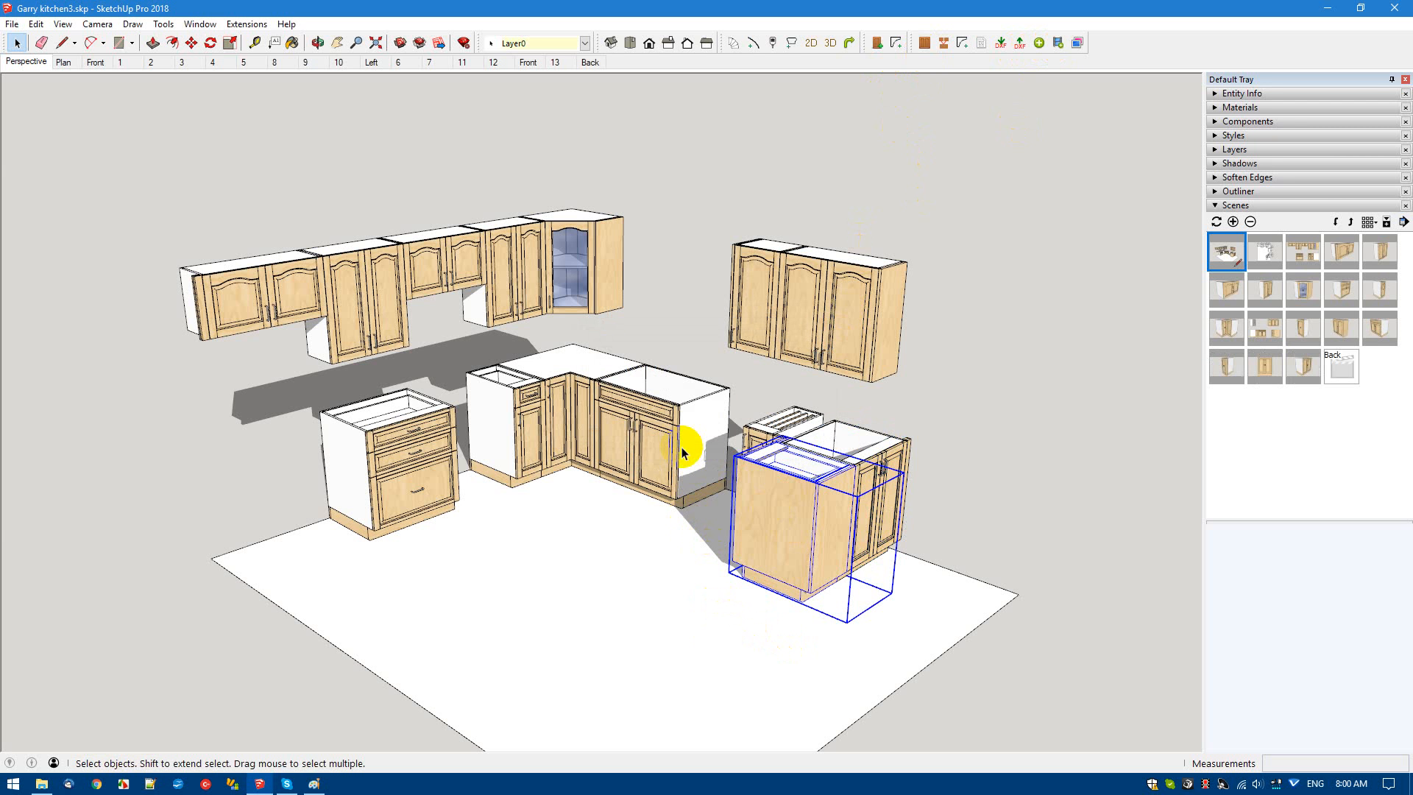
Create an individual cabinet scene for the four-drawer base cabinet 14, with no standard scene.
mouse_move(557, 564)
middle_down()
mouse_move(504, 542)
mouse_move(1073, 489)
mouse_move(761, 514)
mouse_move(754, 412)
mouse_move(743, 420)
middle_up()
scroll(754, 412, up, 5)
scroll(755, 412, up, 3)
scroll(780, 428, up, 2)
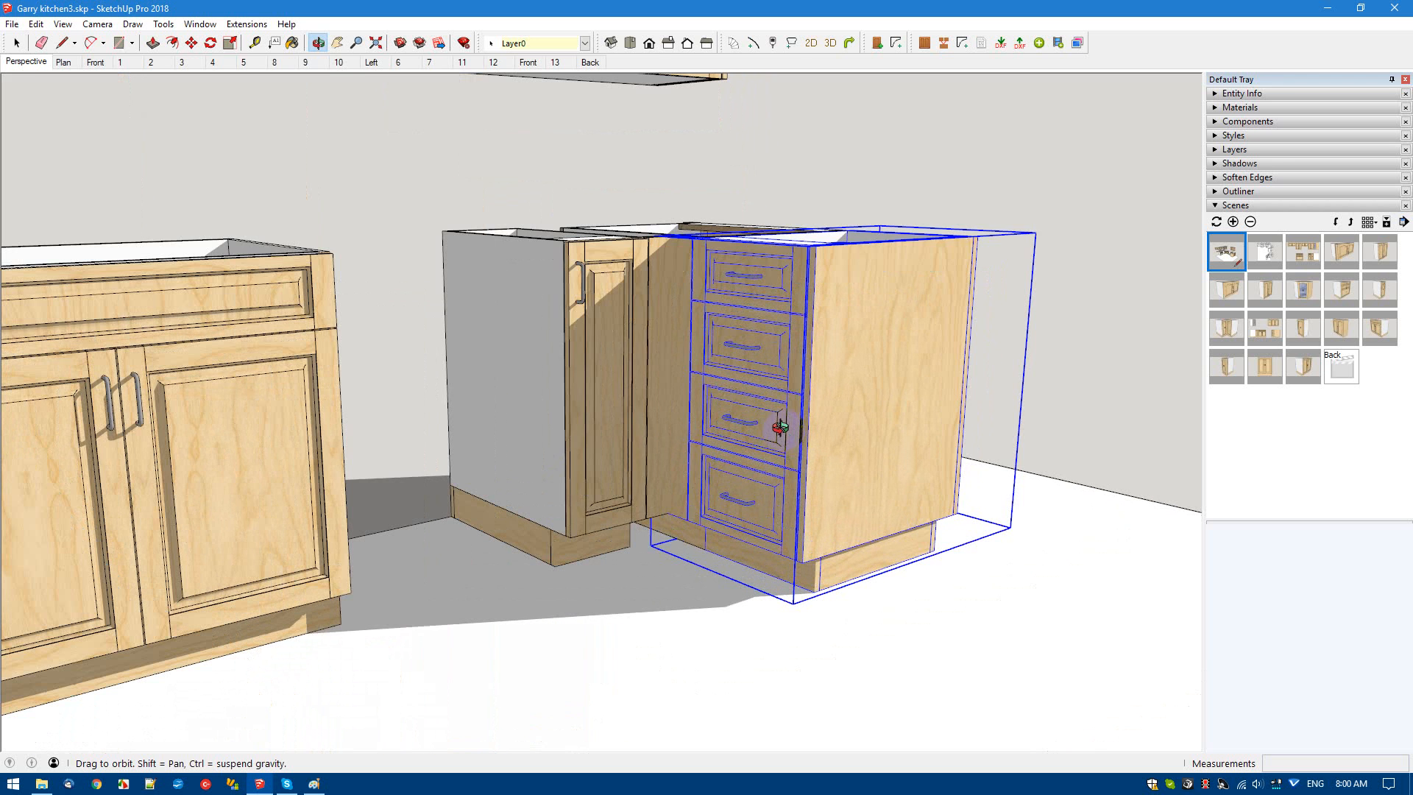
middle_drag(832, 407, 837, 400)
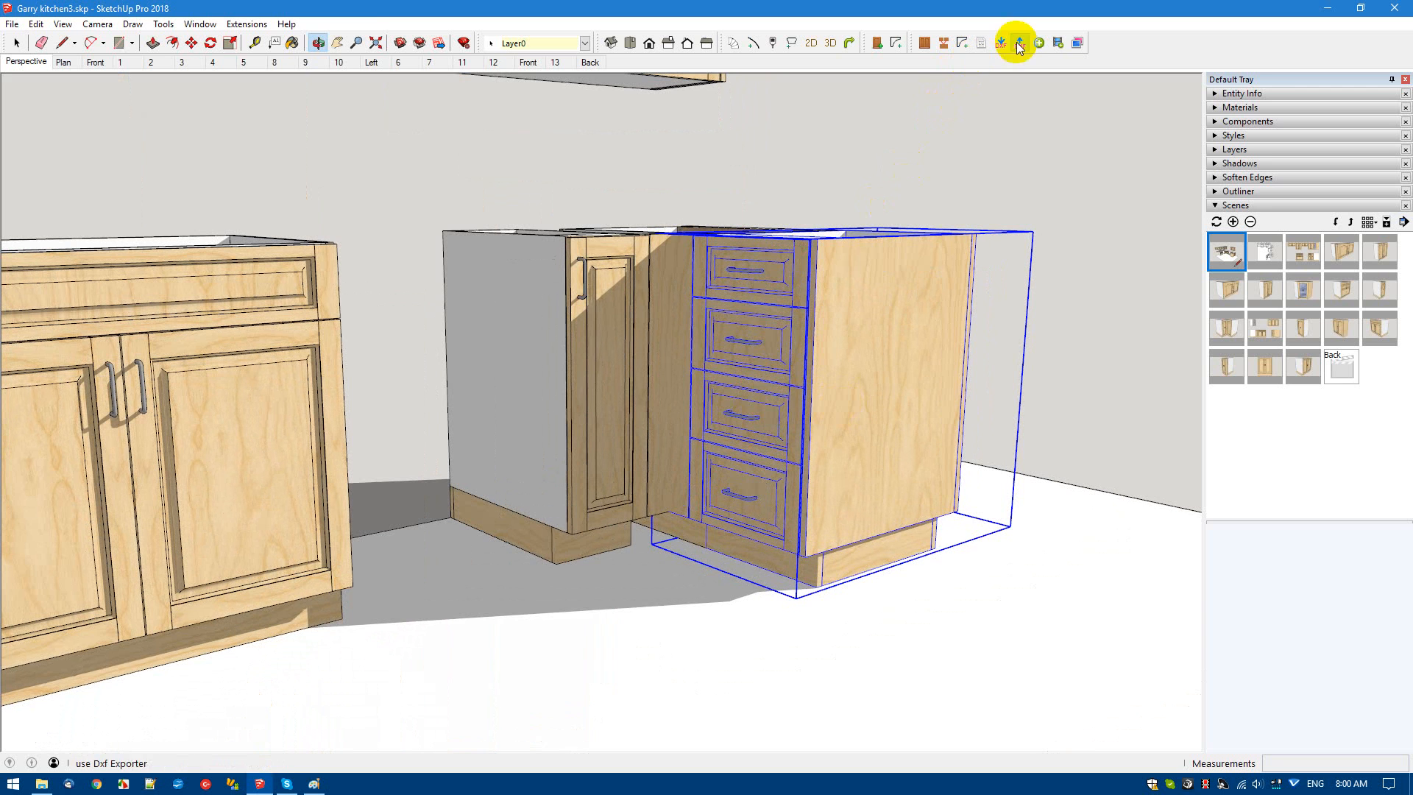
click(1059, 42)
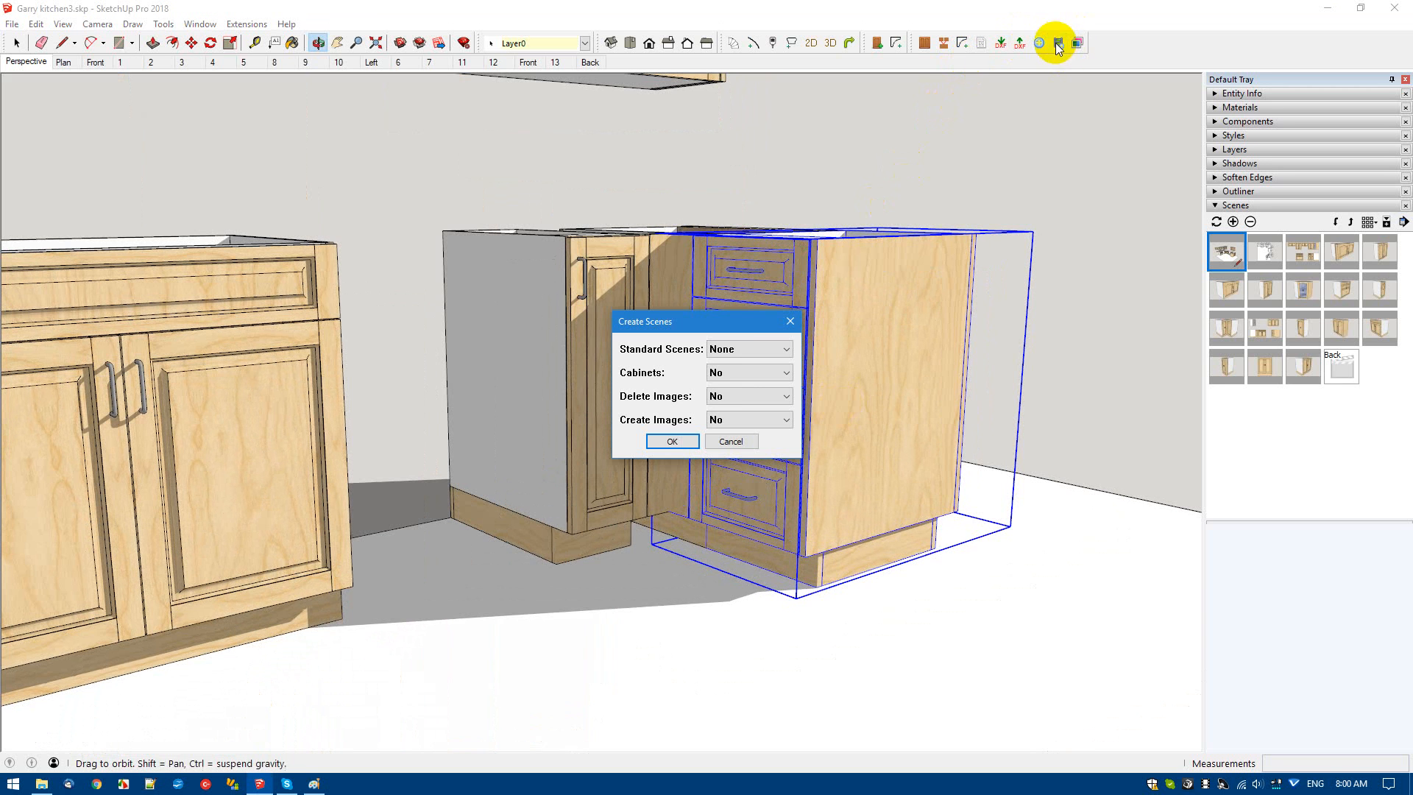
click(719, 372)
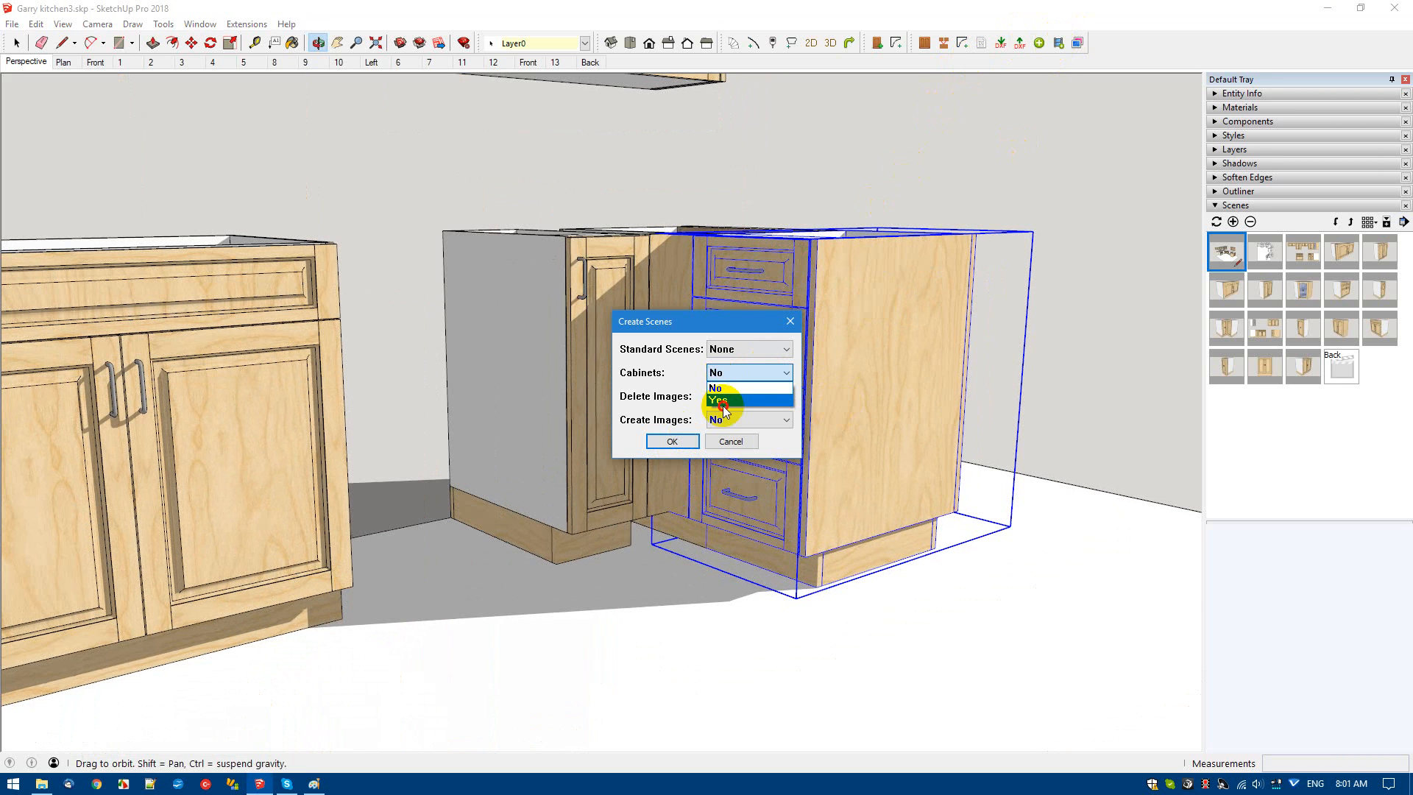
click(719, 399)
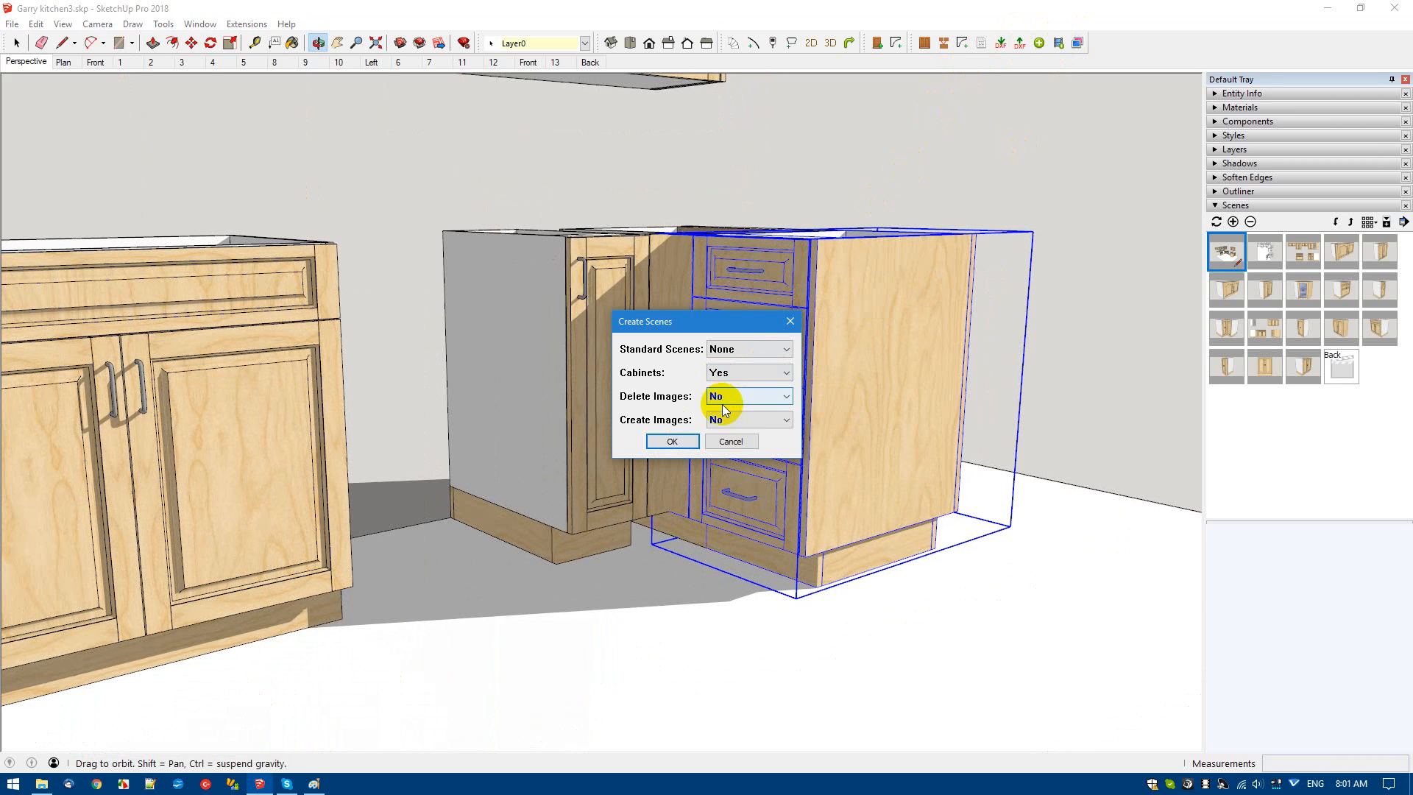
click(668, 442)
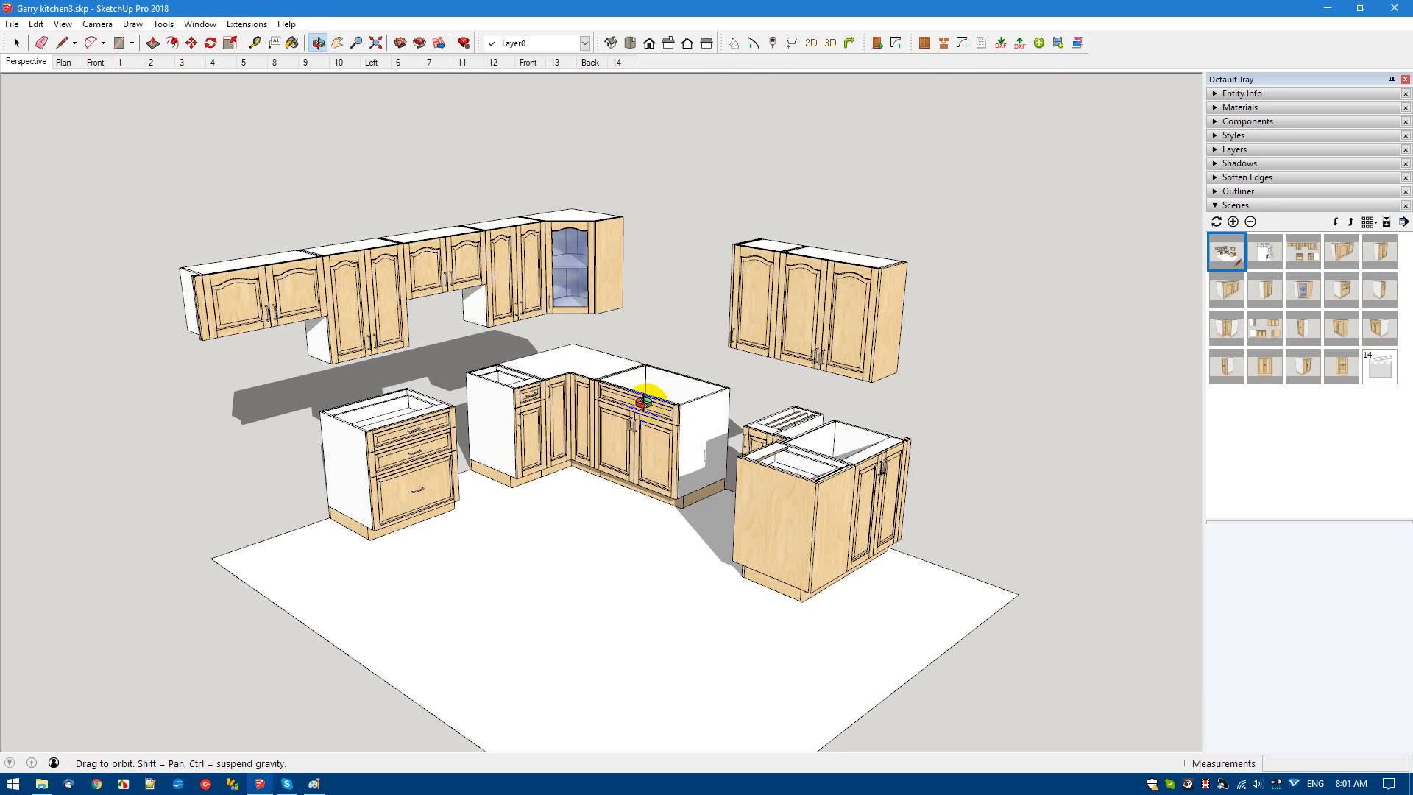
Delete the existing cabinet images with the Create Scenes settings, leaving the scene options at None and No.
click(1058, 42)
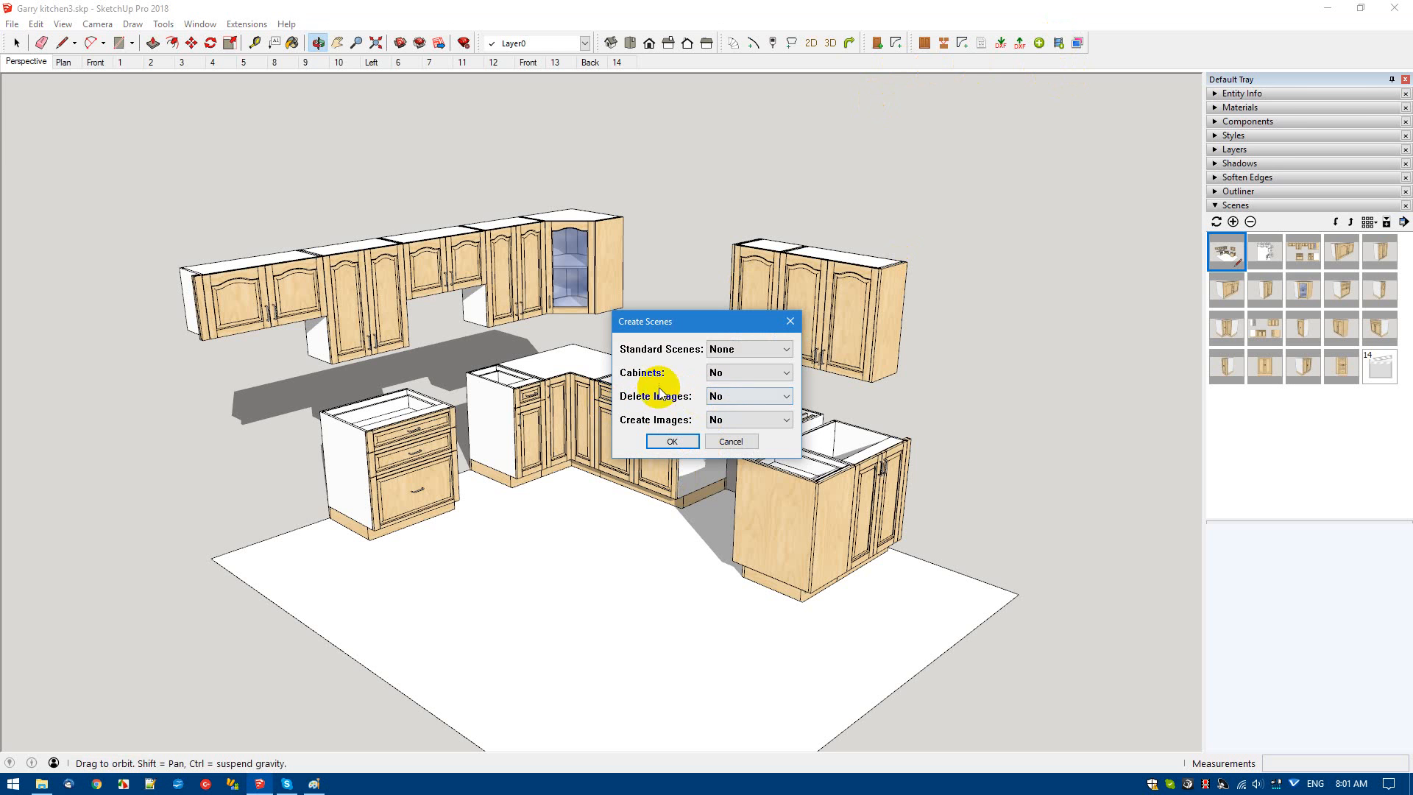
click(733, 397)
click(731, 396)
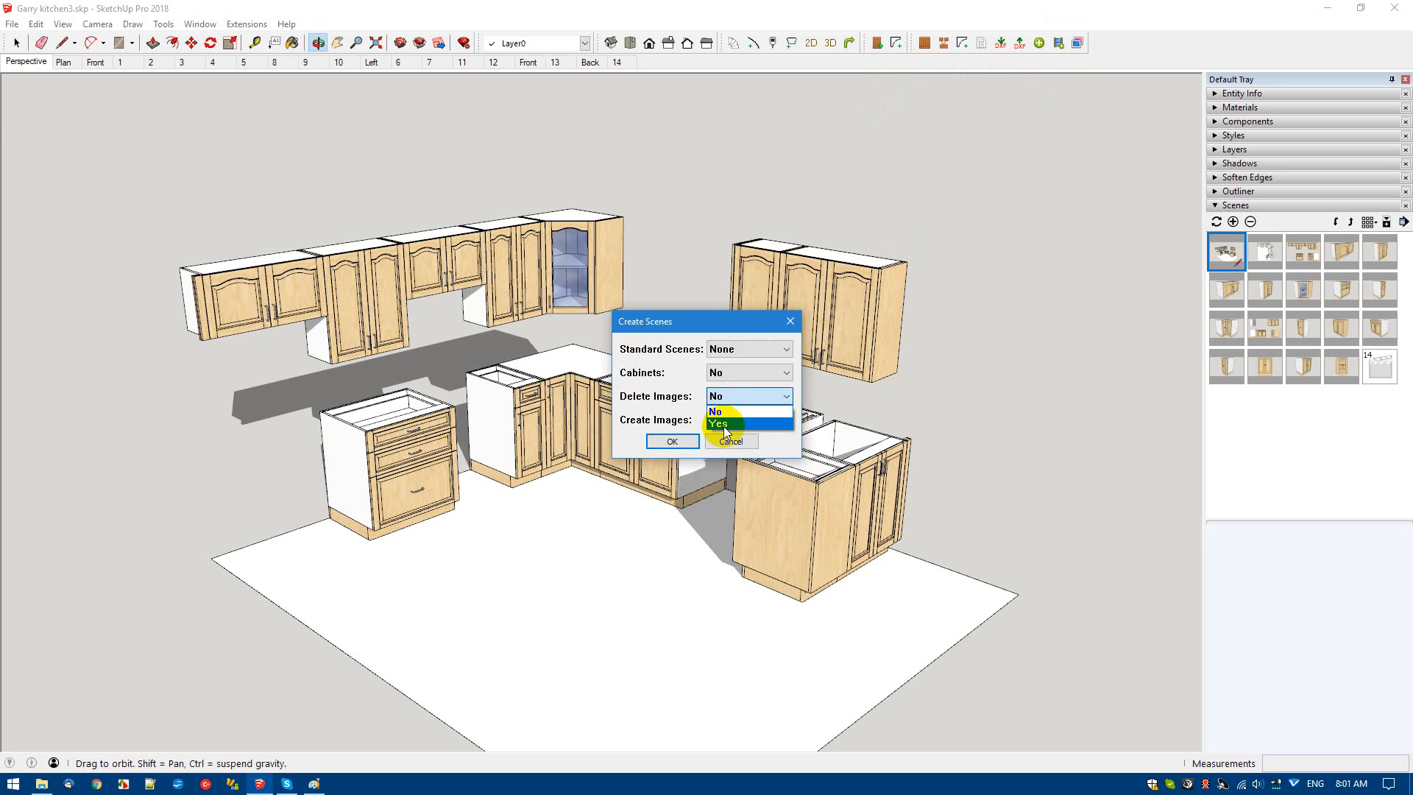
click(723, 425)
click(657, 441)
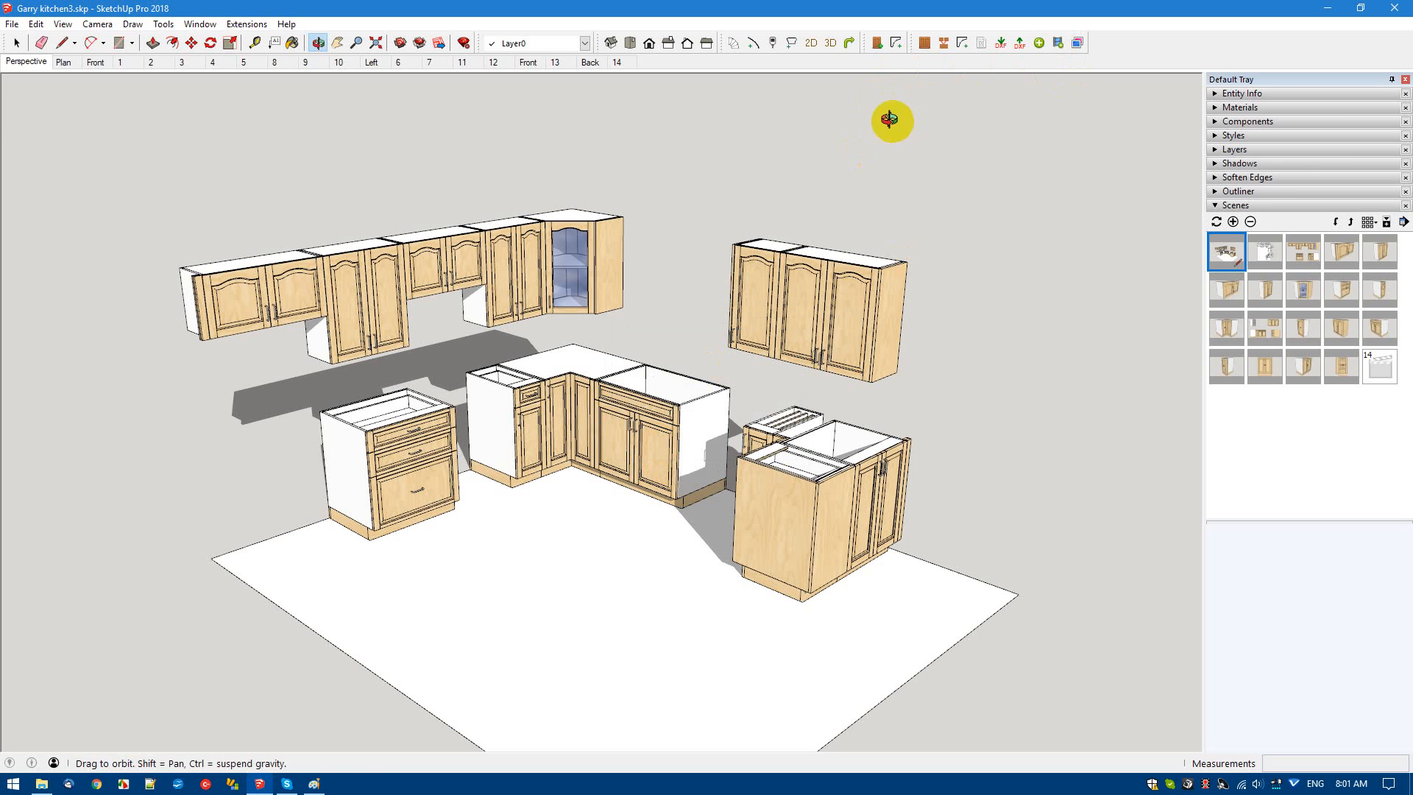
Select all the kitchen cabinets and generate their images, without creating any standard or cabinet scenes.
key(space)
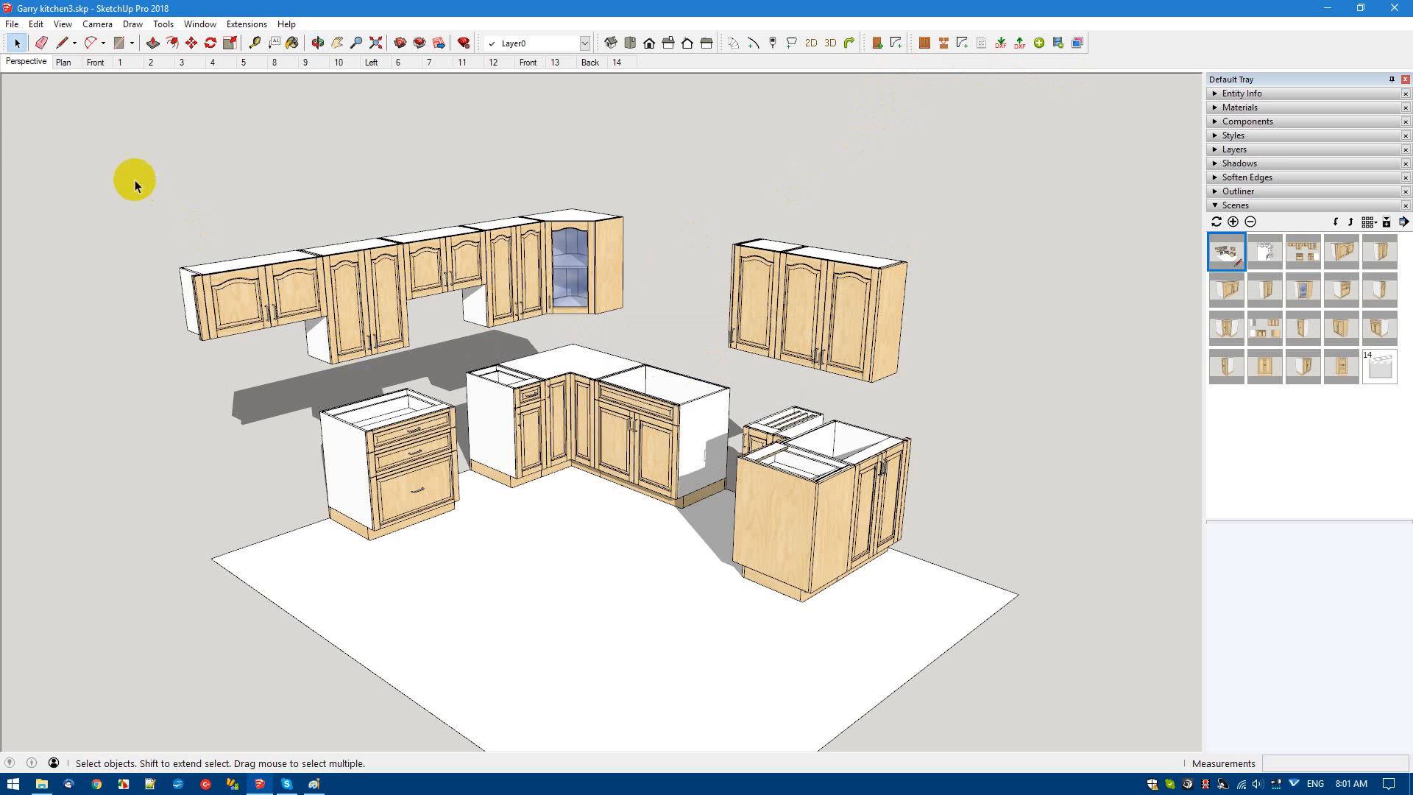
drag(134, 163, 946, 627)
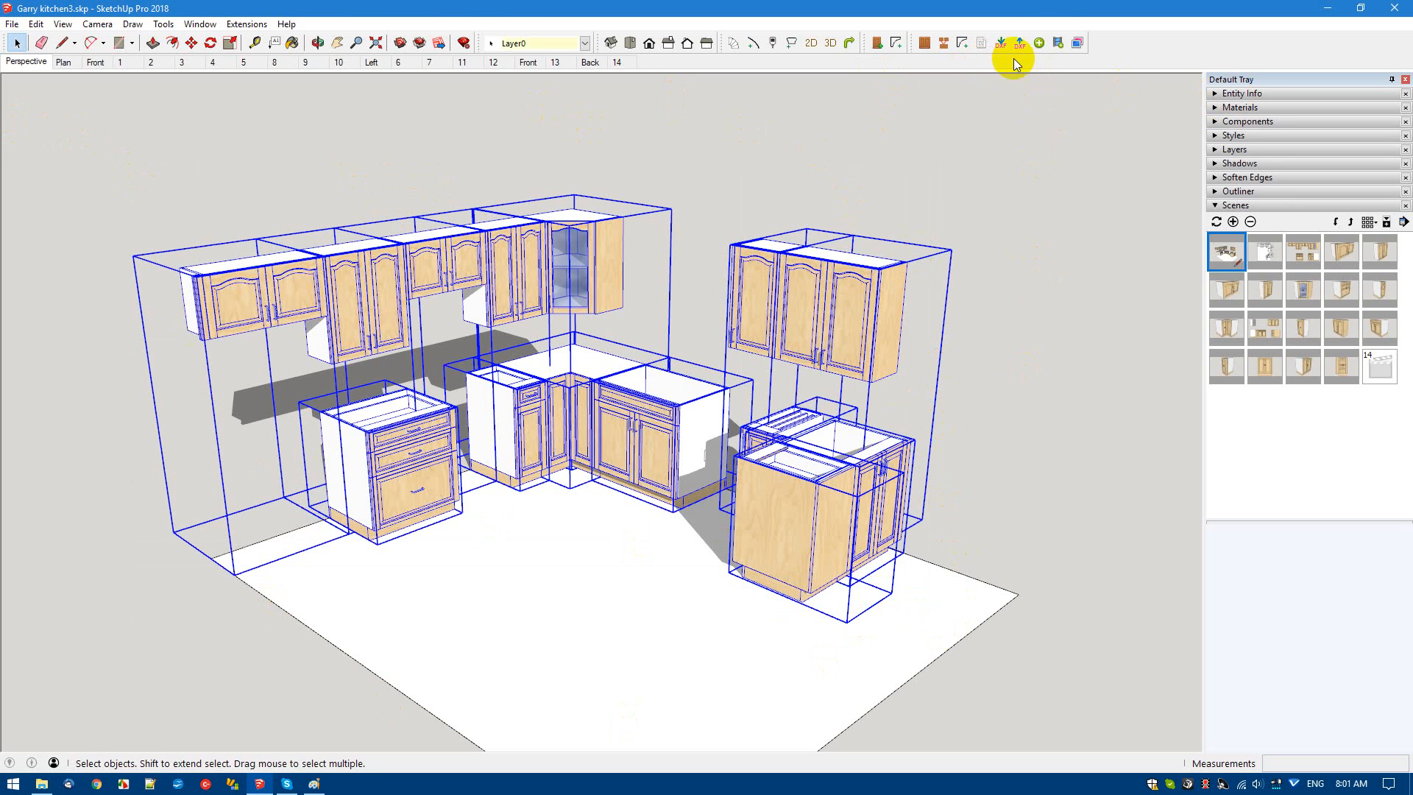
click(1059, 42)
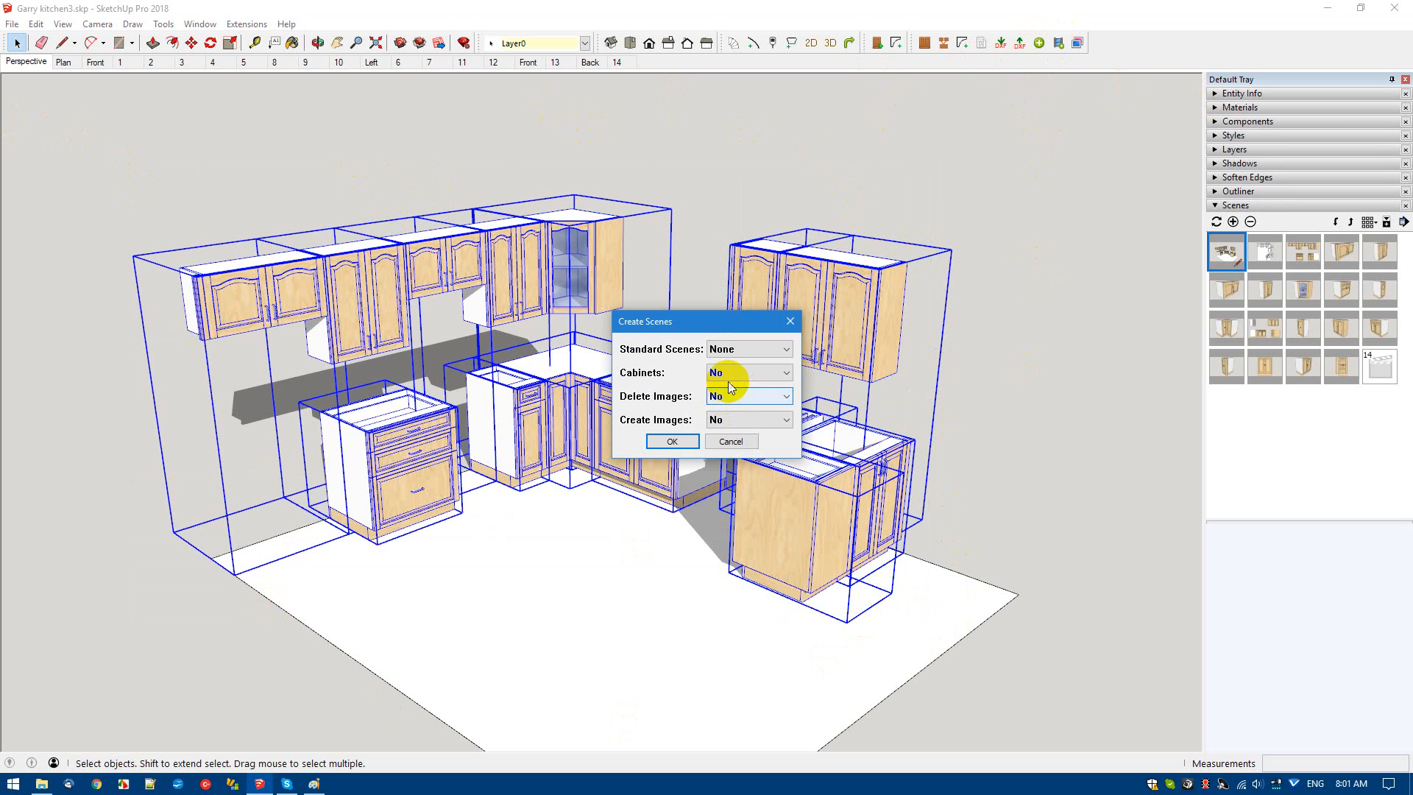
click(732, 421)
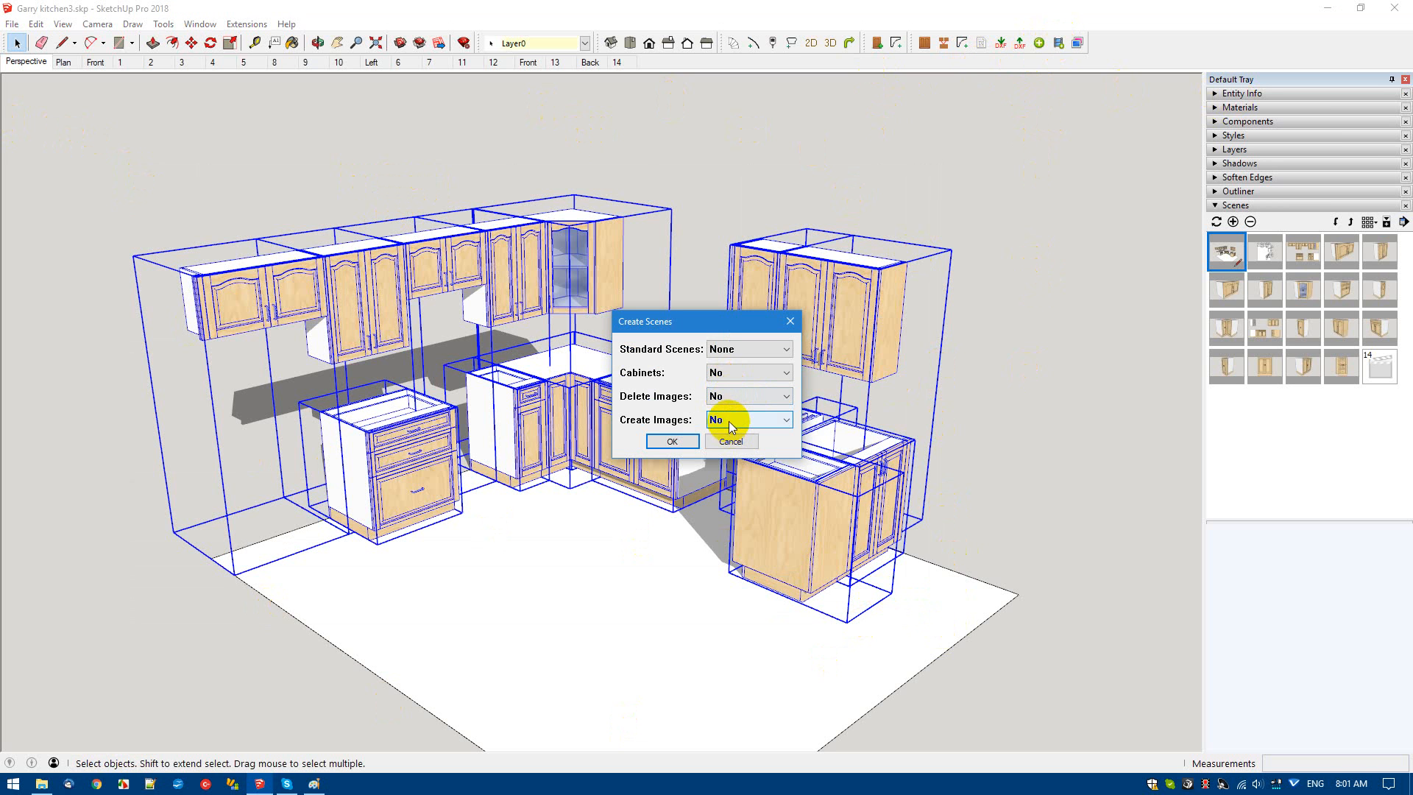
click(731, 422)
click(722, 446)
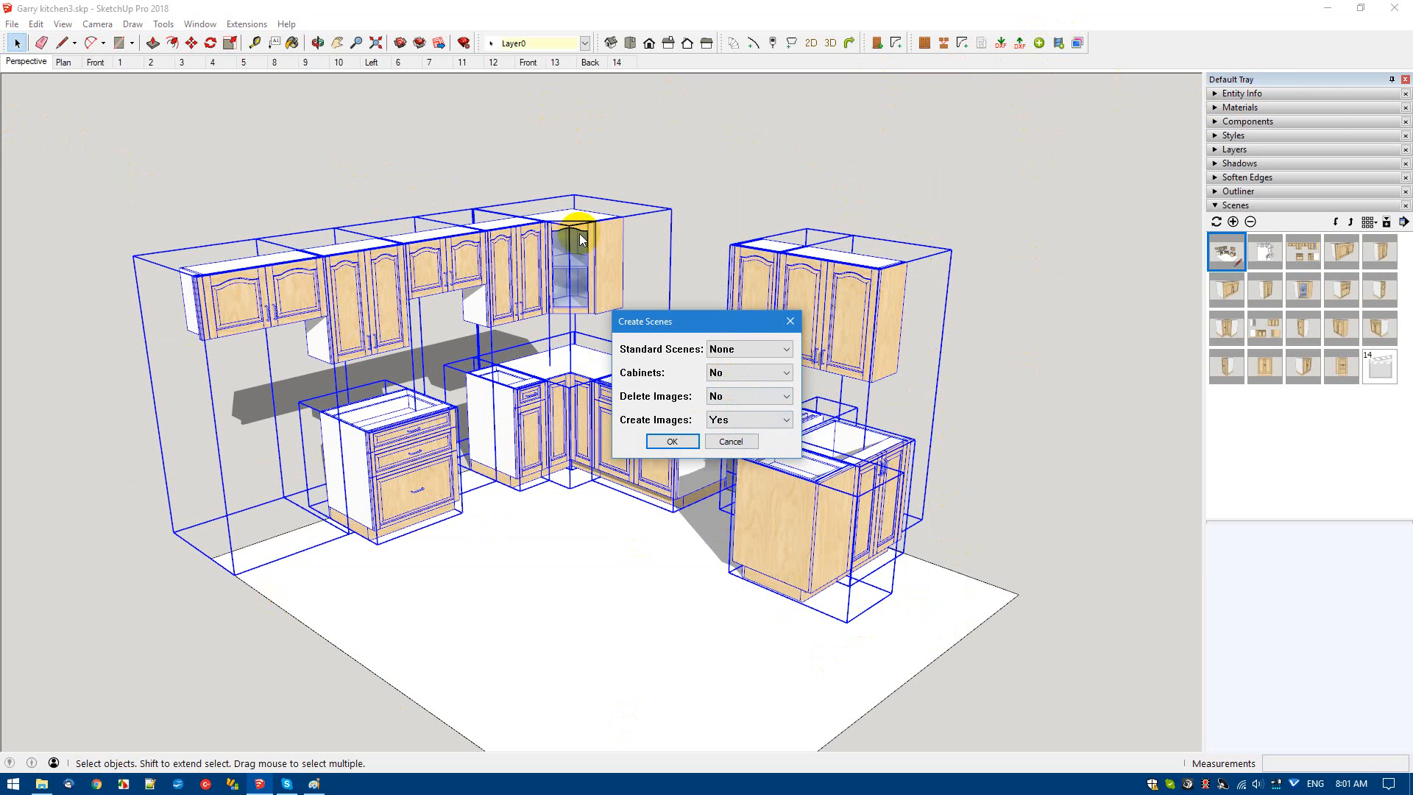
click(671, 440)
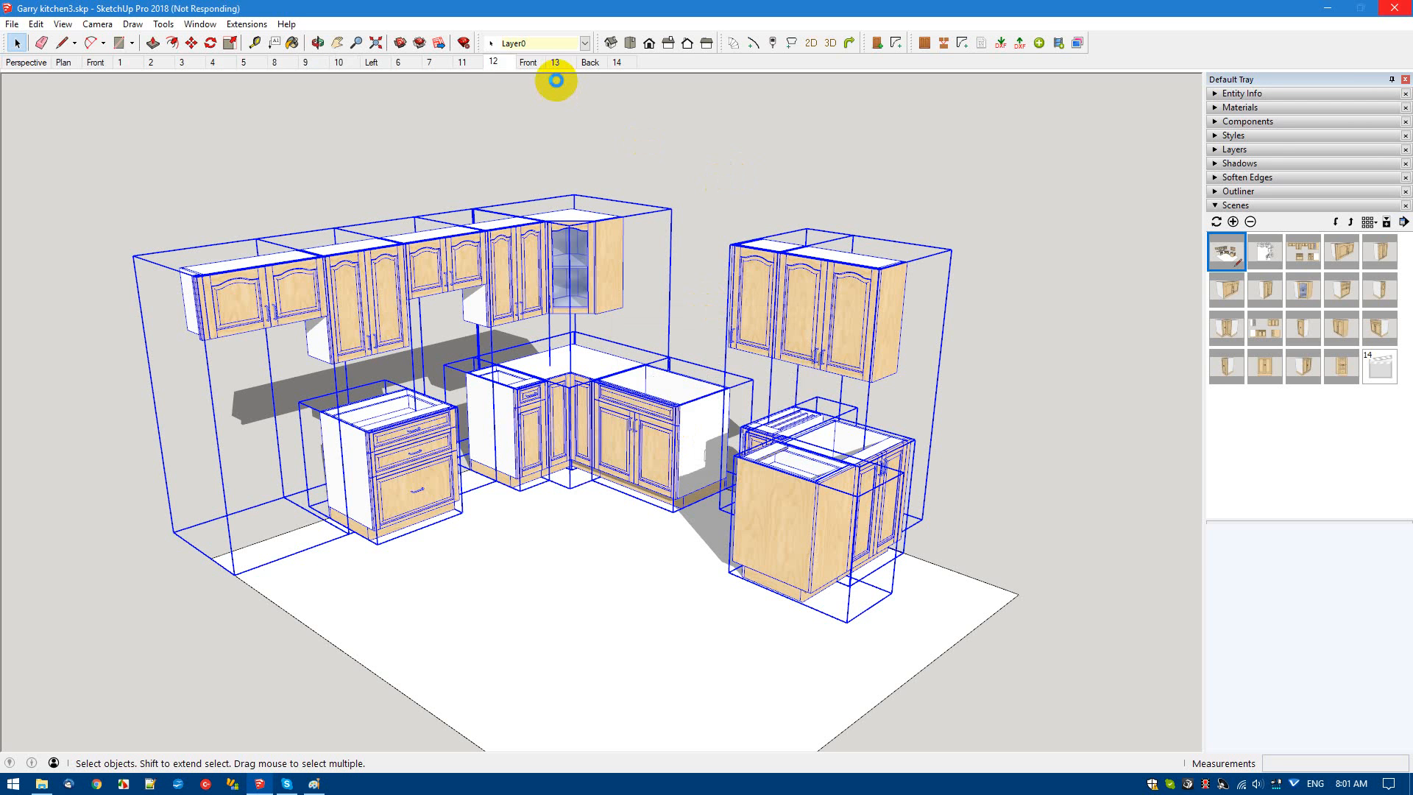
Show the scene of cabinet 14 and update it to refresh its thumbnail.
click(618, 64)
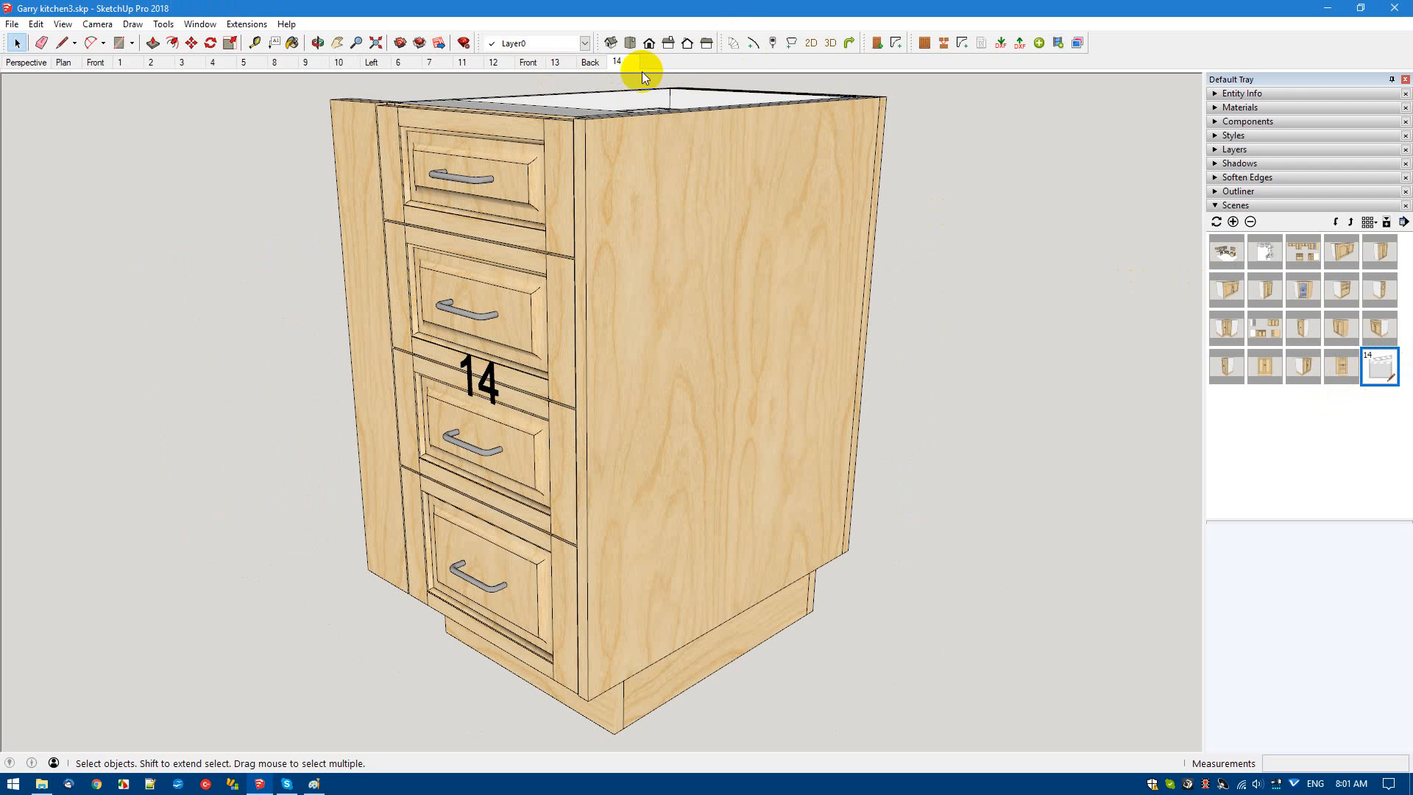
right_click(618, 63)
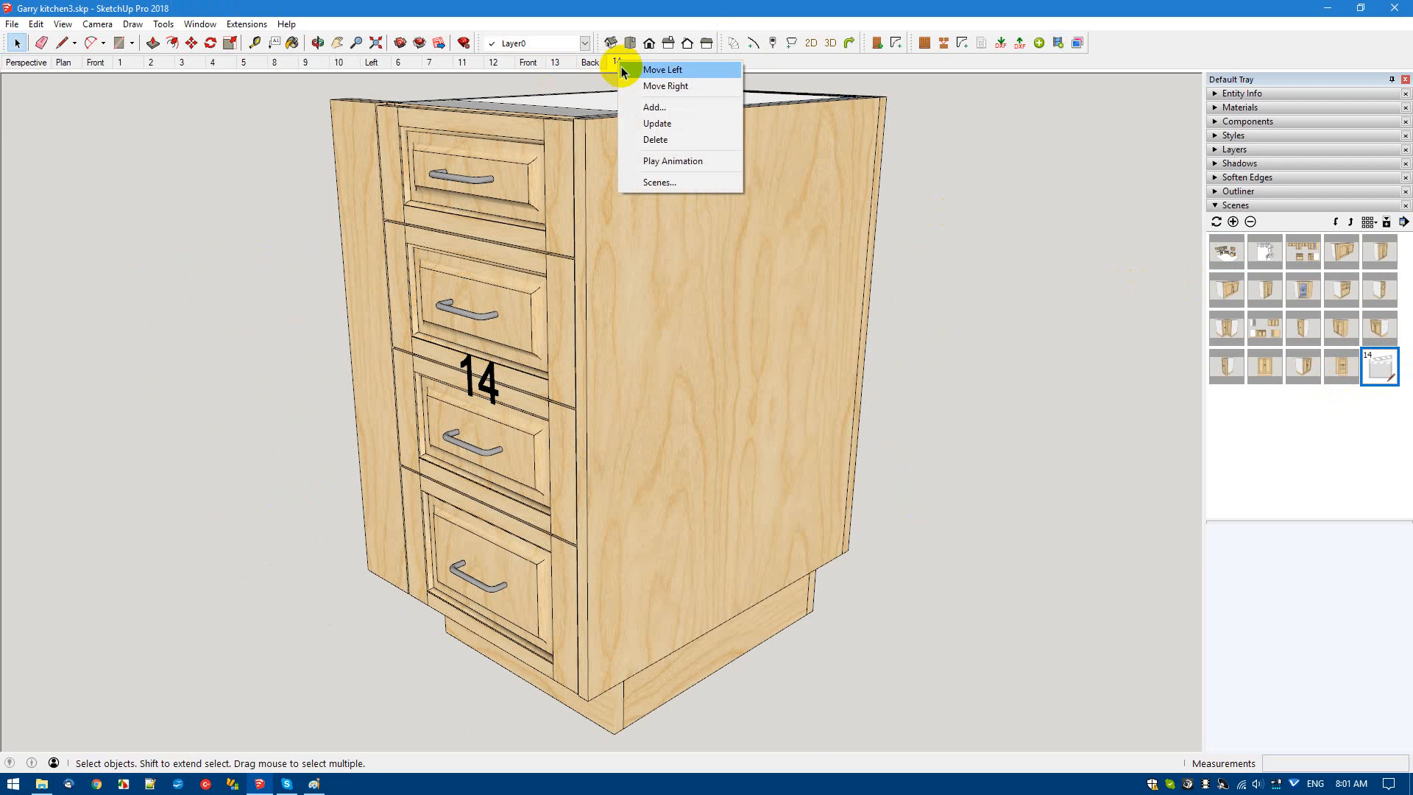
click(667, 124)
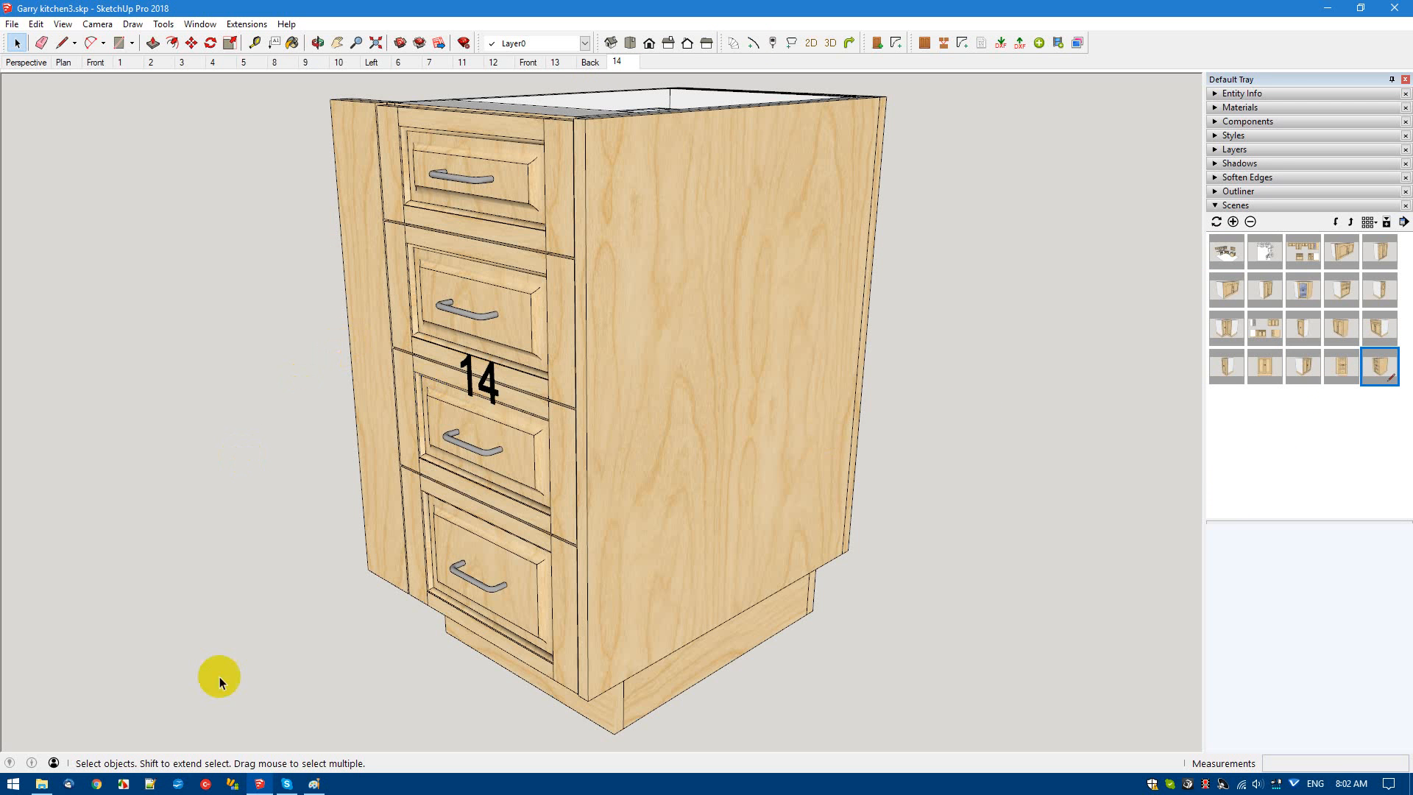
Switch to File Explorer to review the cabinet PNG images in the Garry kitchen3 folder, and return to SketchUp.
click(41, 783)
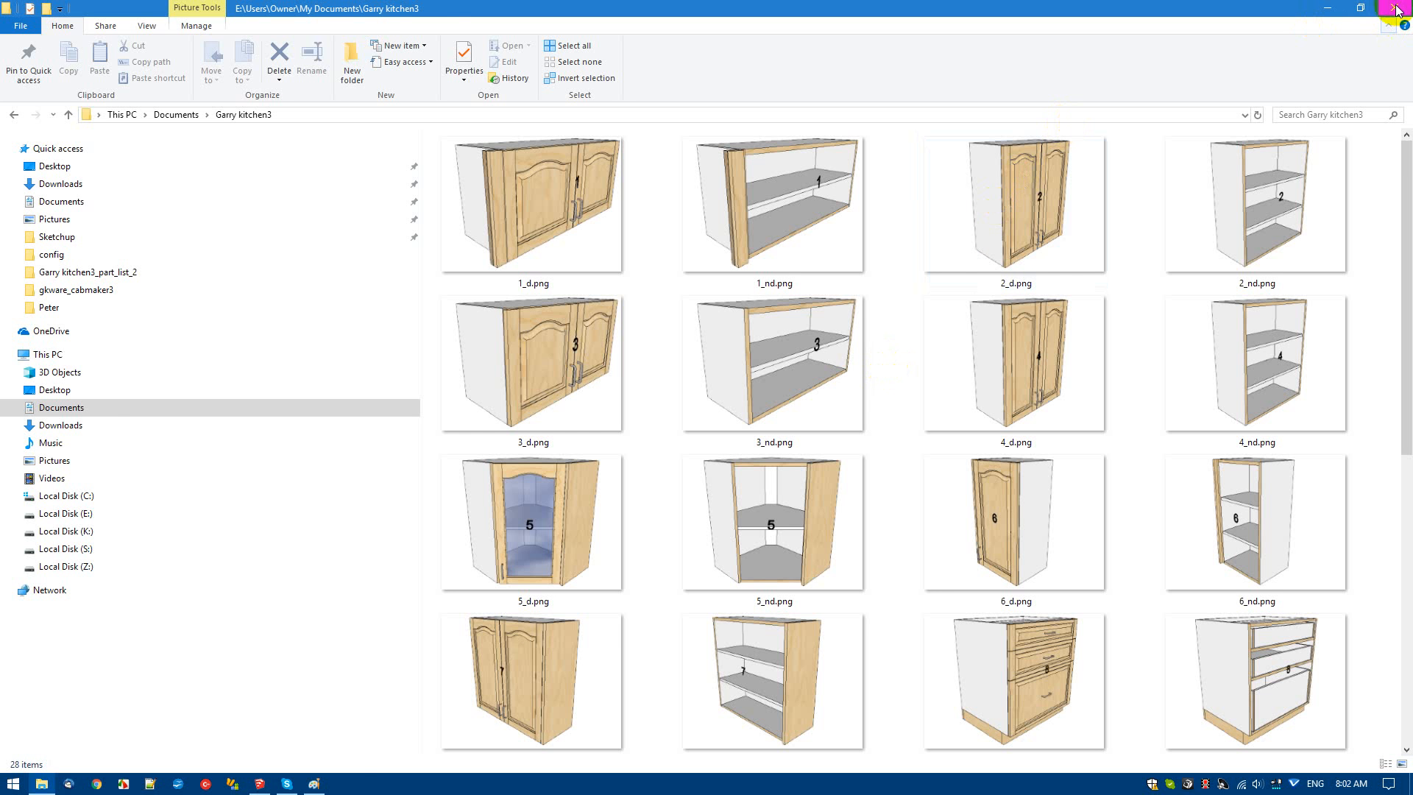
click(1360, 8)
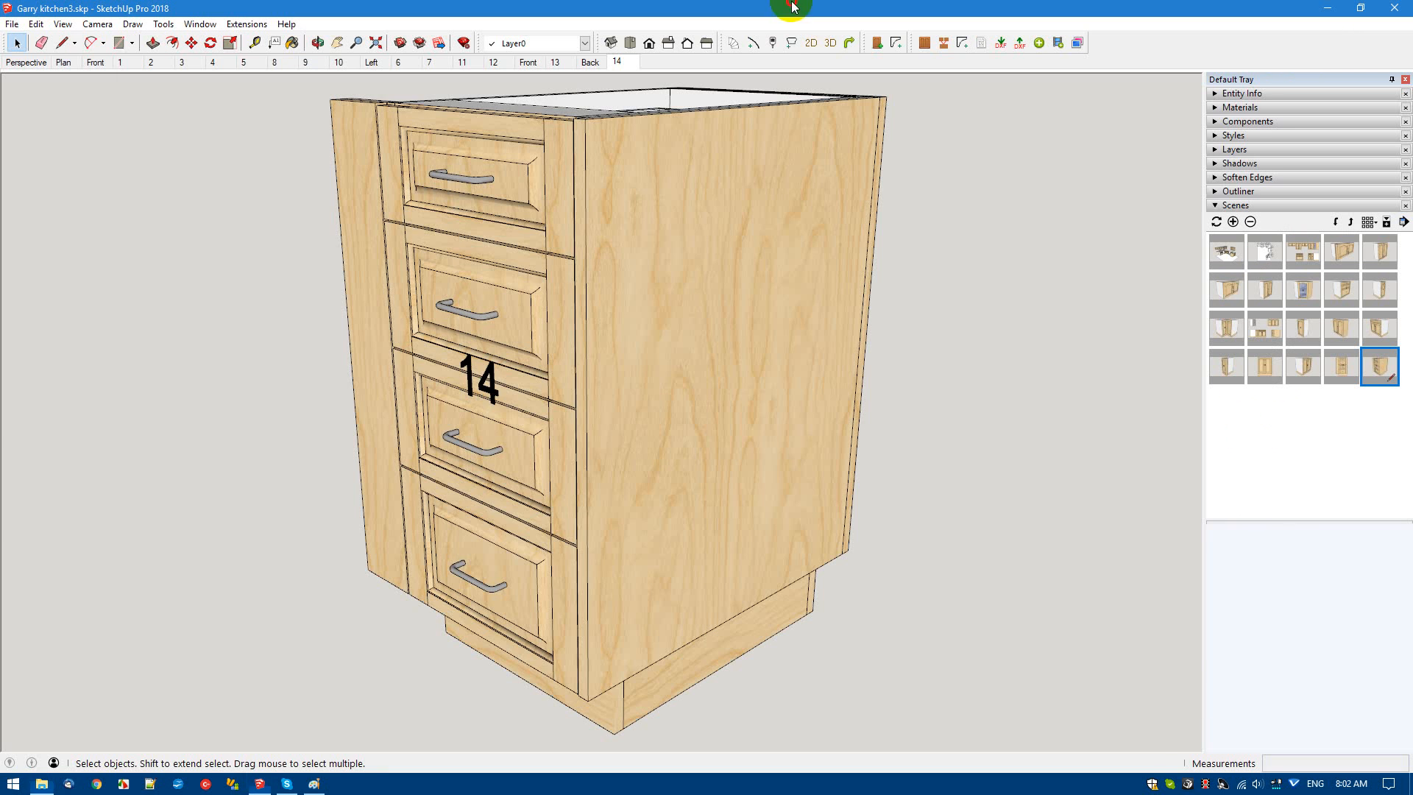
click(792, 5)
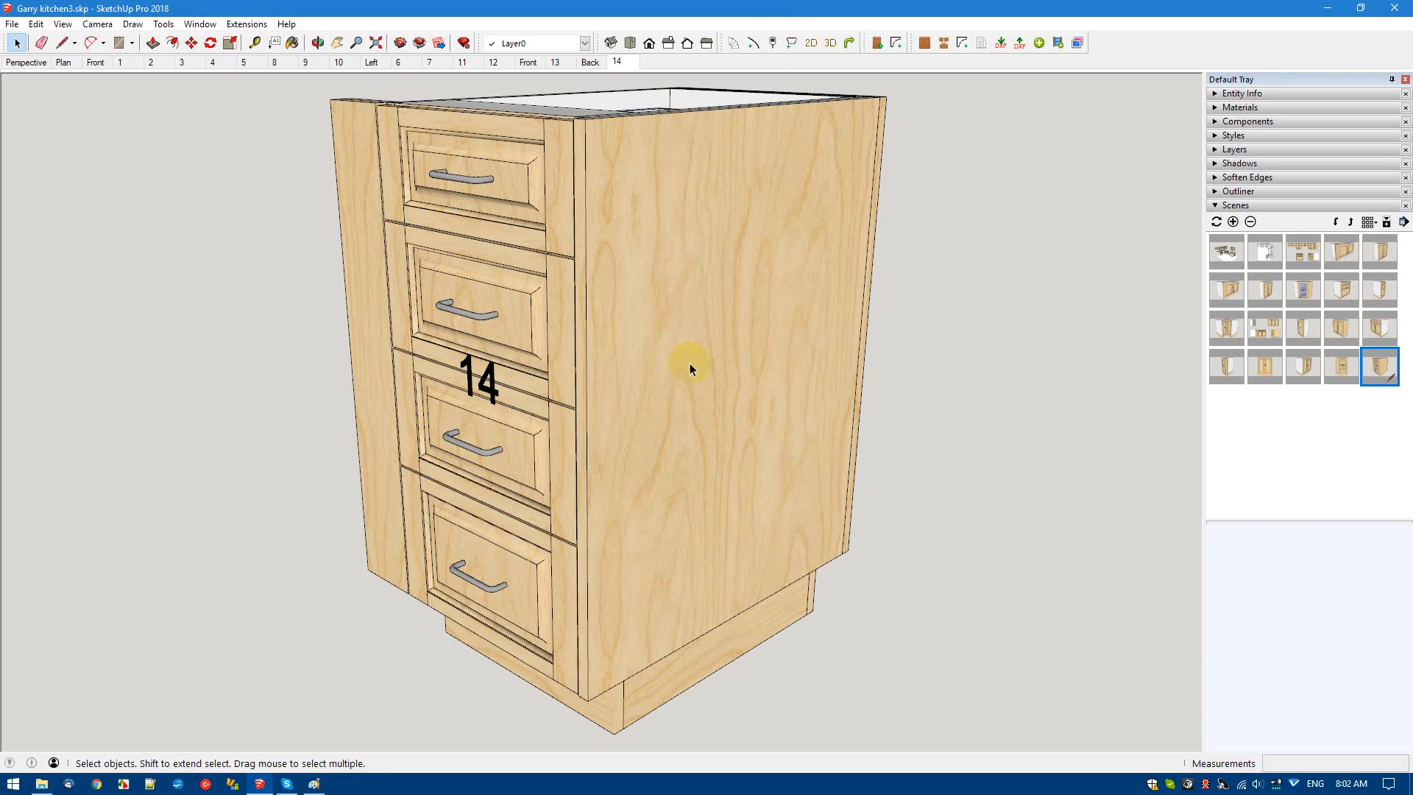
Select all cabinets in the Perspective scene and place the reduced SketchUp window over the Garry kitchen3 image folder.
click(24, 63)
drag(102, 148, 957, 620)
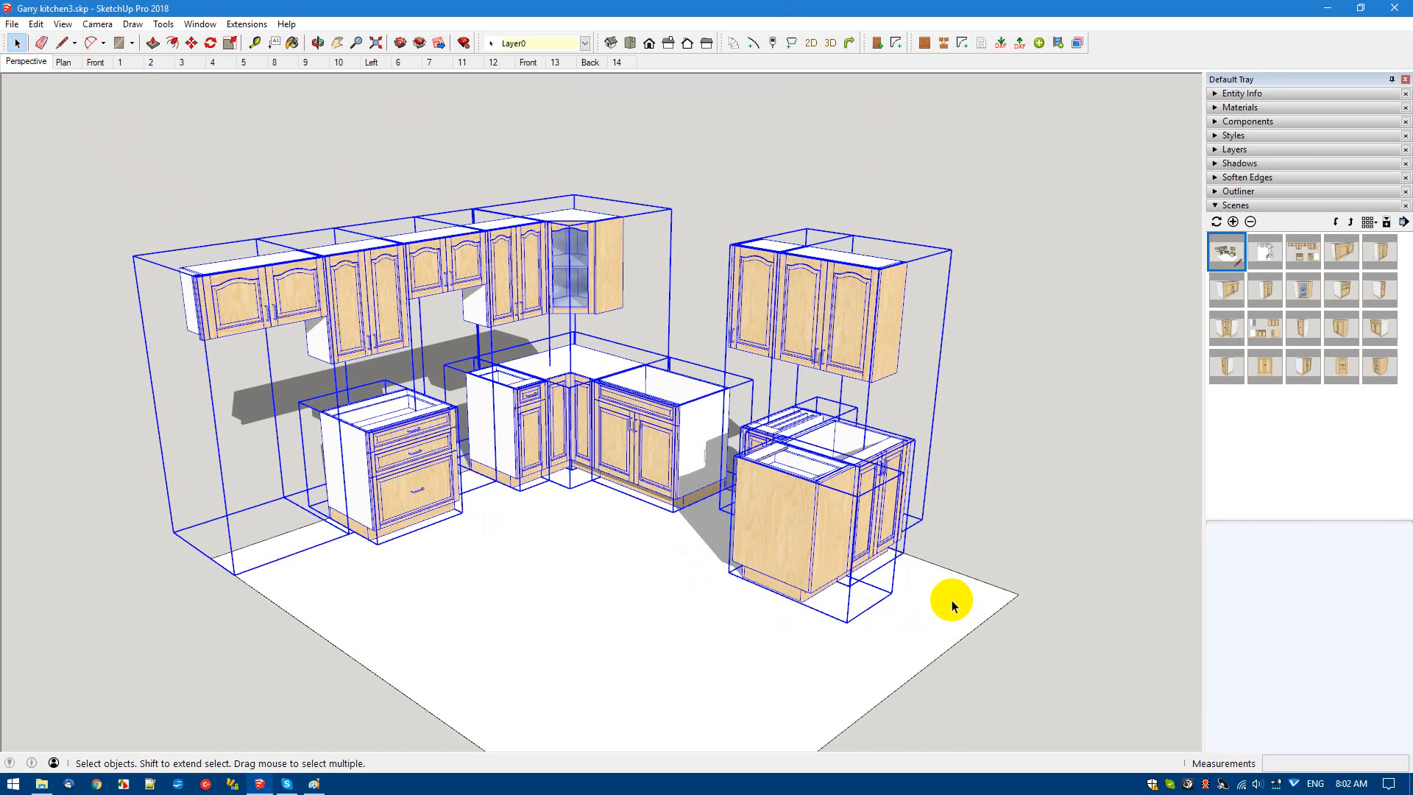
click(1360, 8)
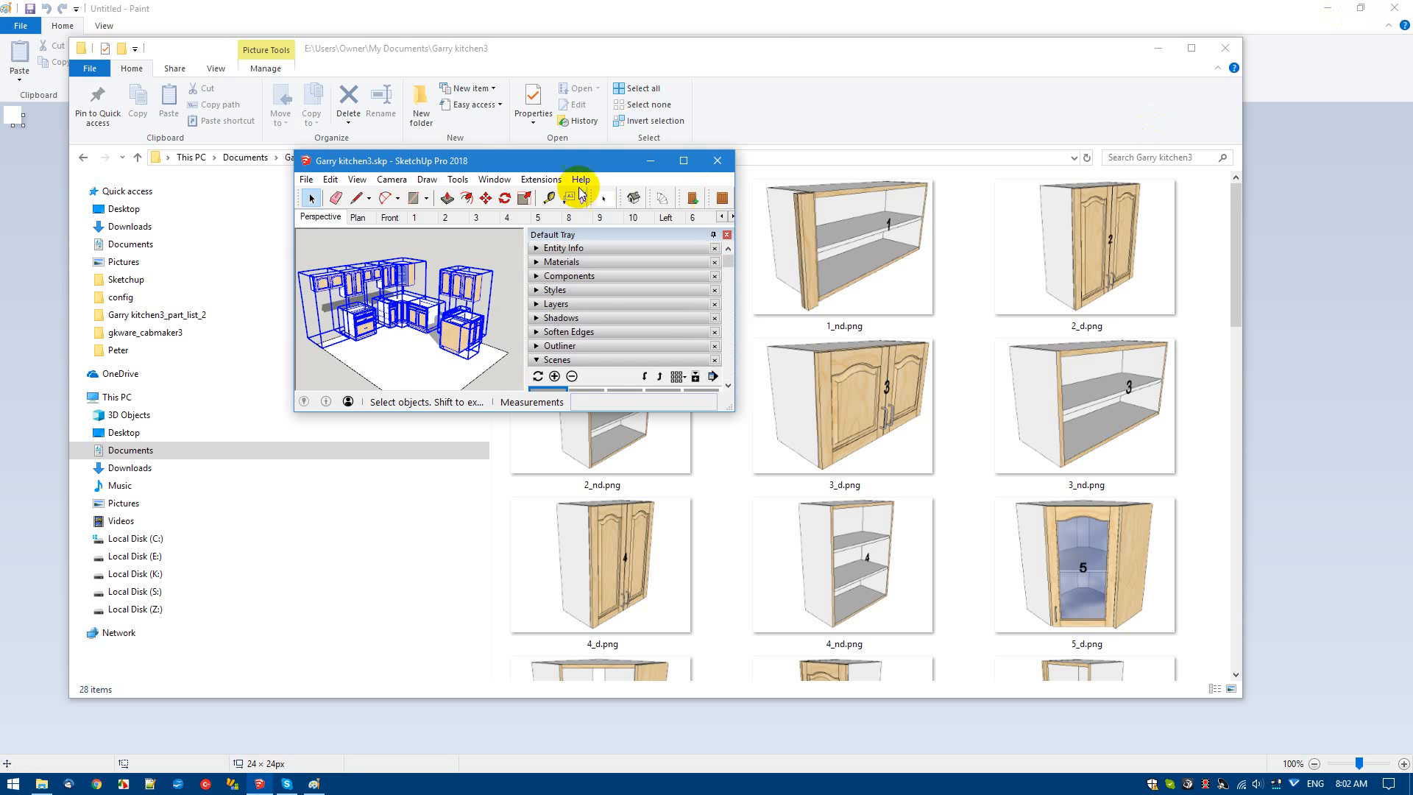
mouse_move(479, 161)
mouse_down()
mouse_move(563, 197)
mouse_move(563, 236)
mouse_up()
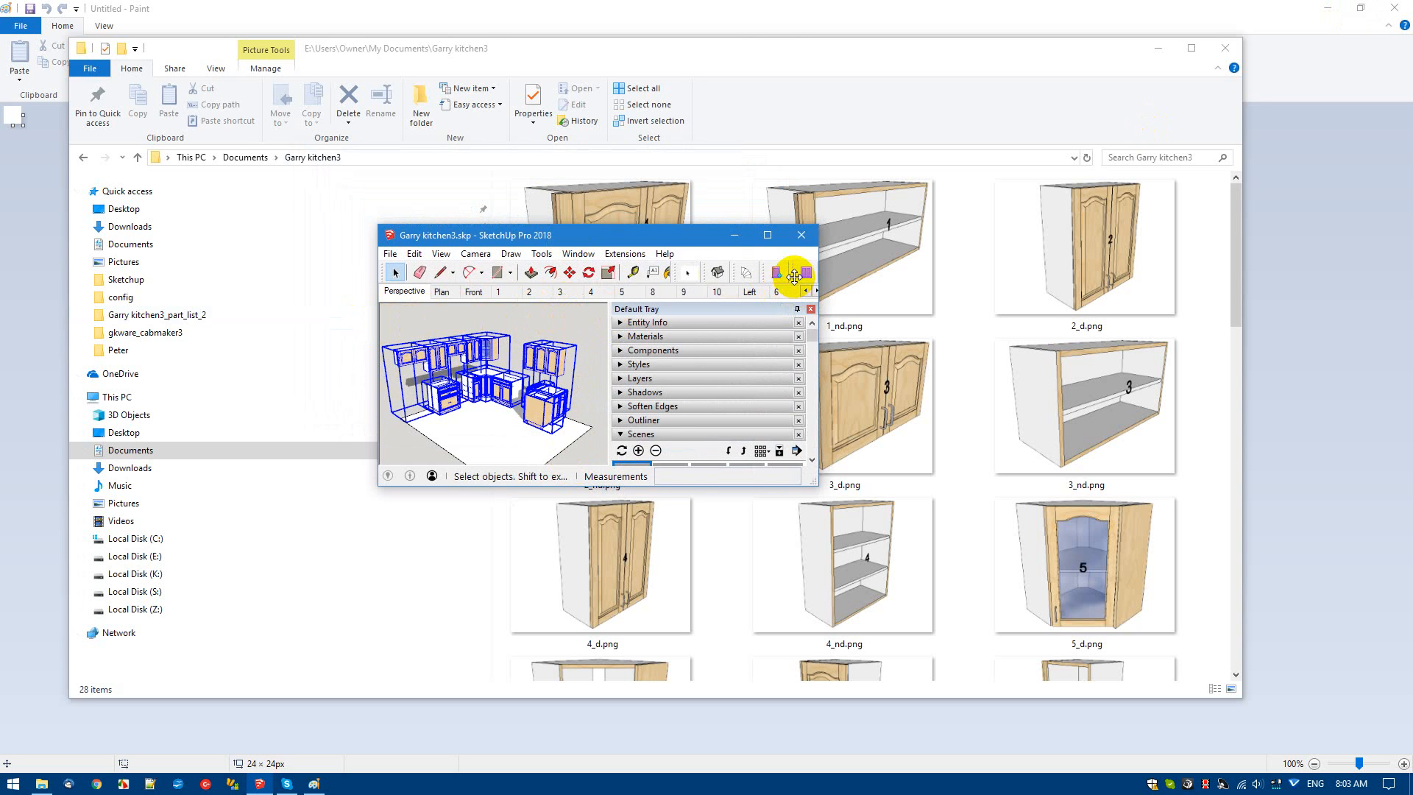
Undock the GKWare CabMaker v3 toolbar and create images of the selected cabinets, with no standard scenes, cabinet scenes or image deletion.
drag(794, 276, 870, 278)
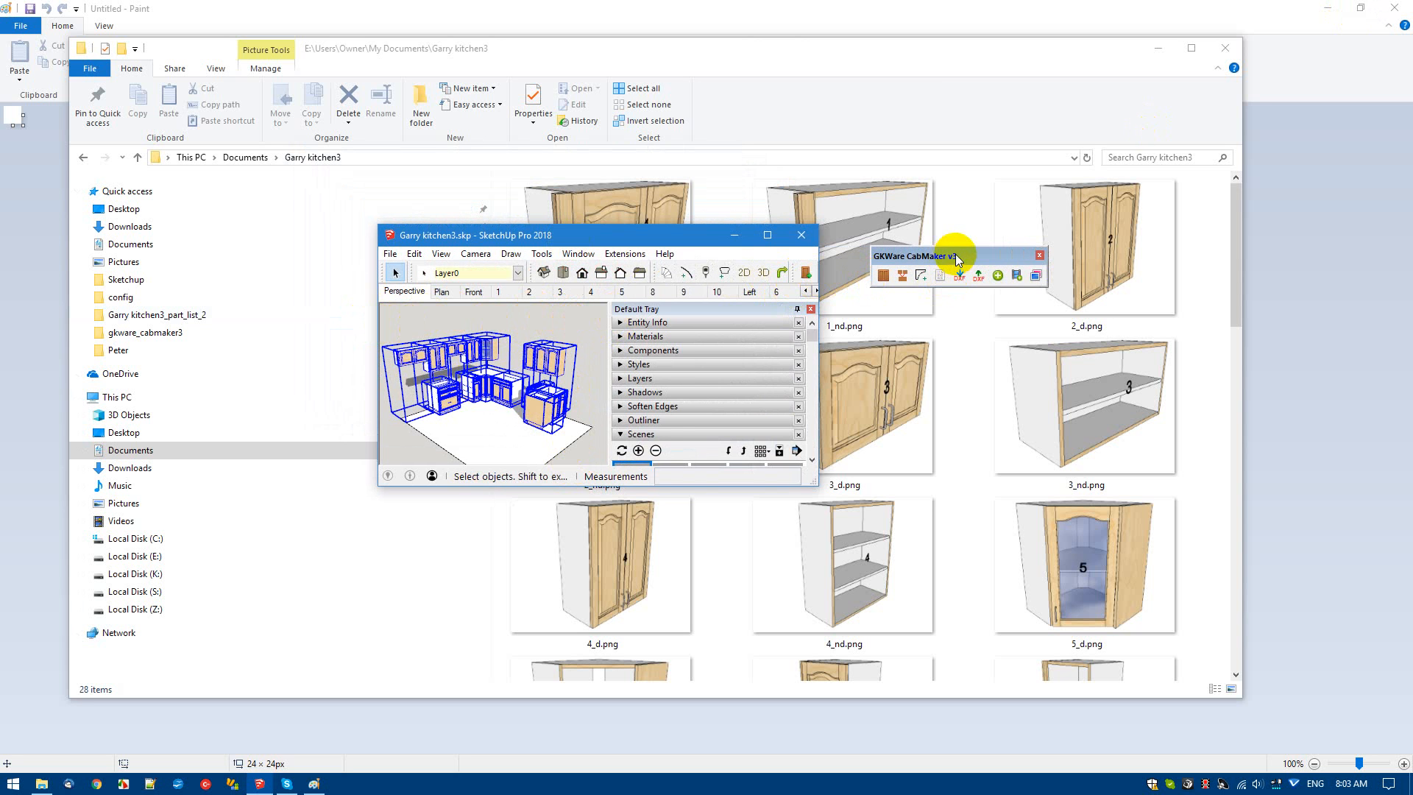
click(1014, 275)
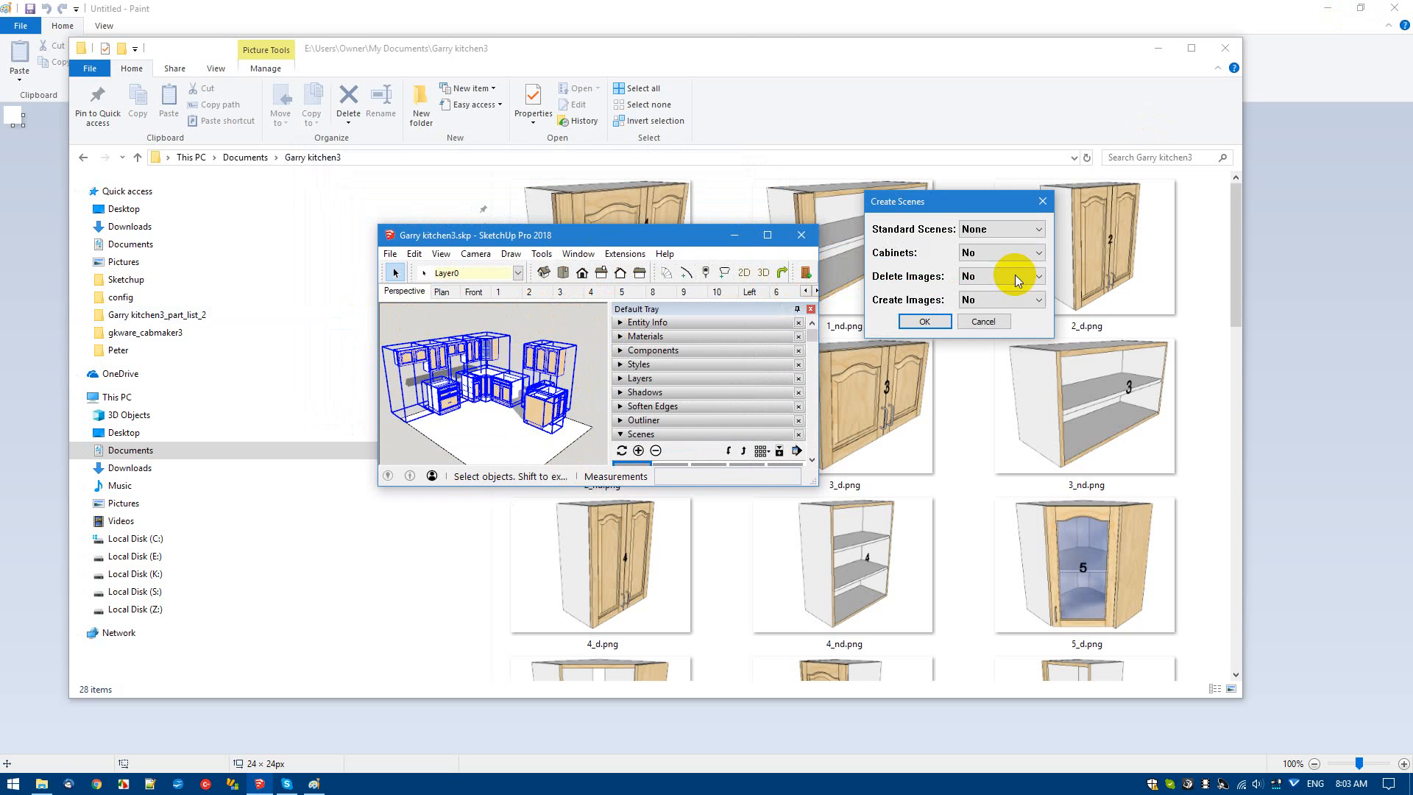
click(970, 302)
click(982, 325)
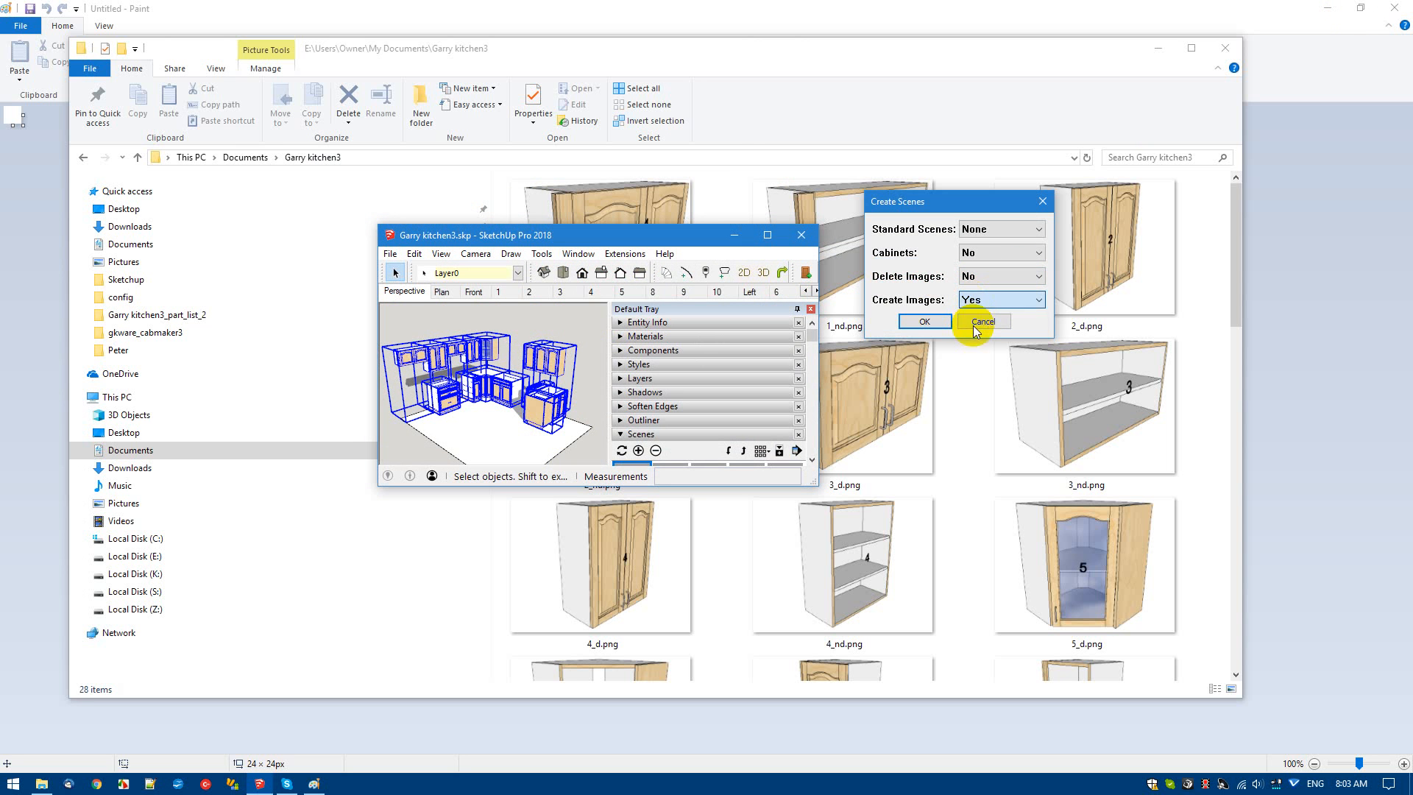
click(924, 321)
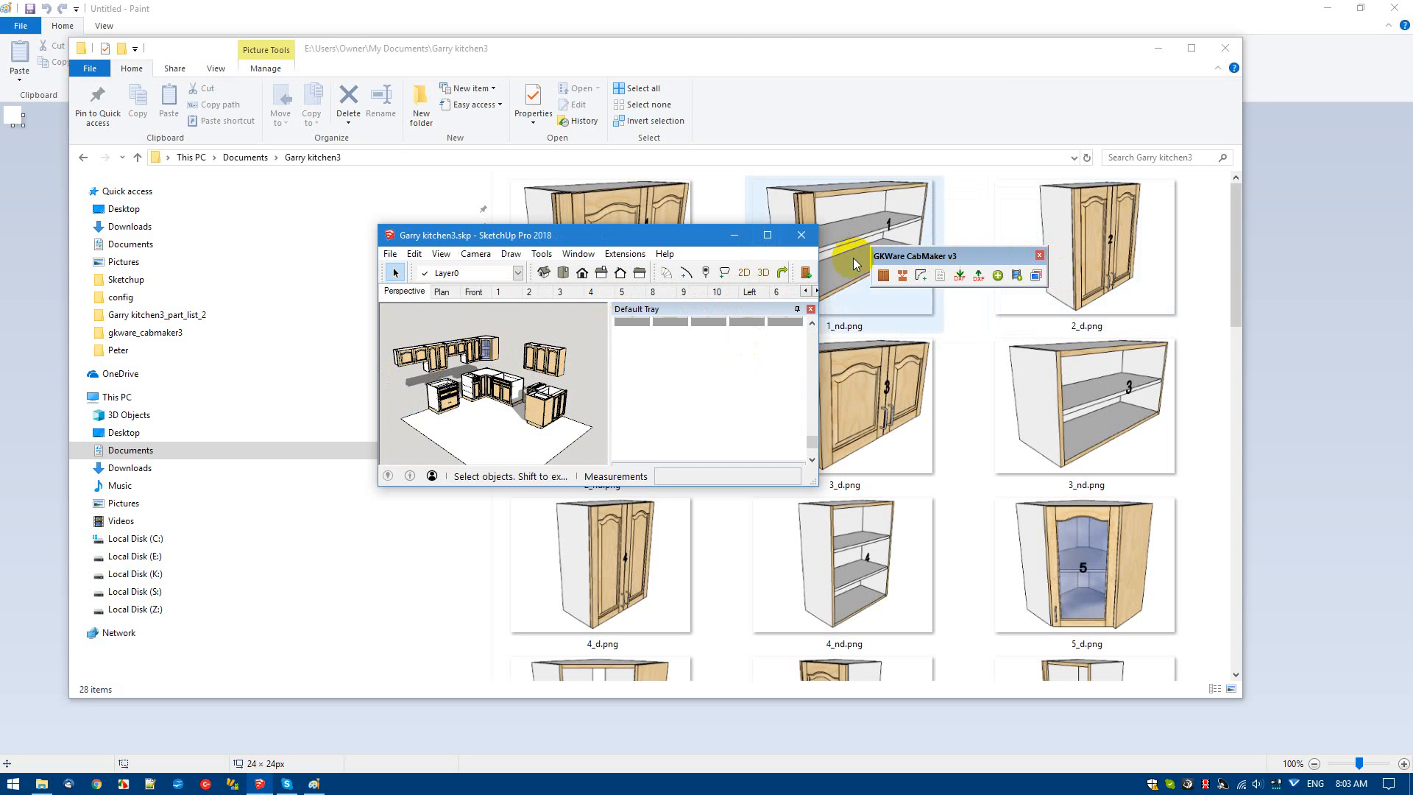
Maximize the SketchUp window with the GKWare CabMaker v3 toolbar docked among the other toolbars, and switch to File Explorer.
double_click(705, 236)
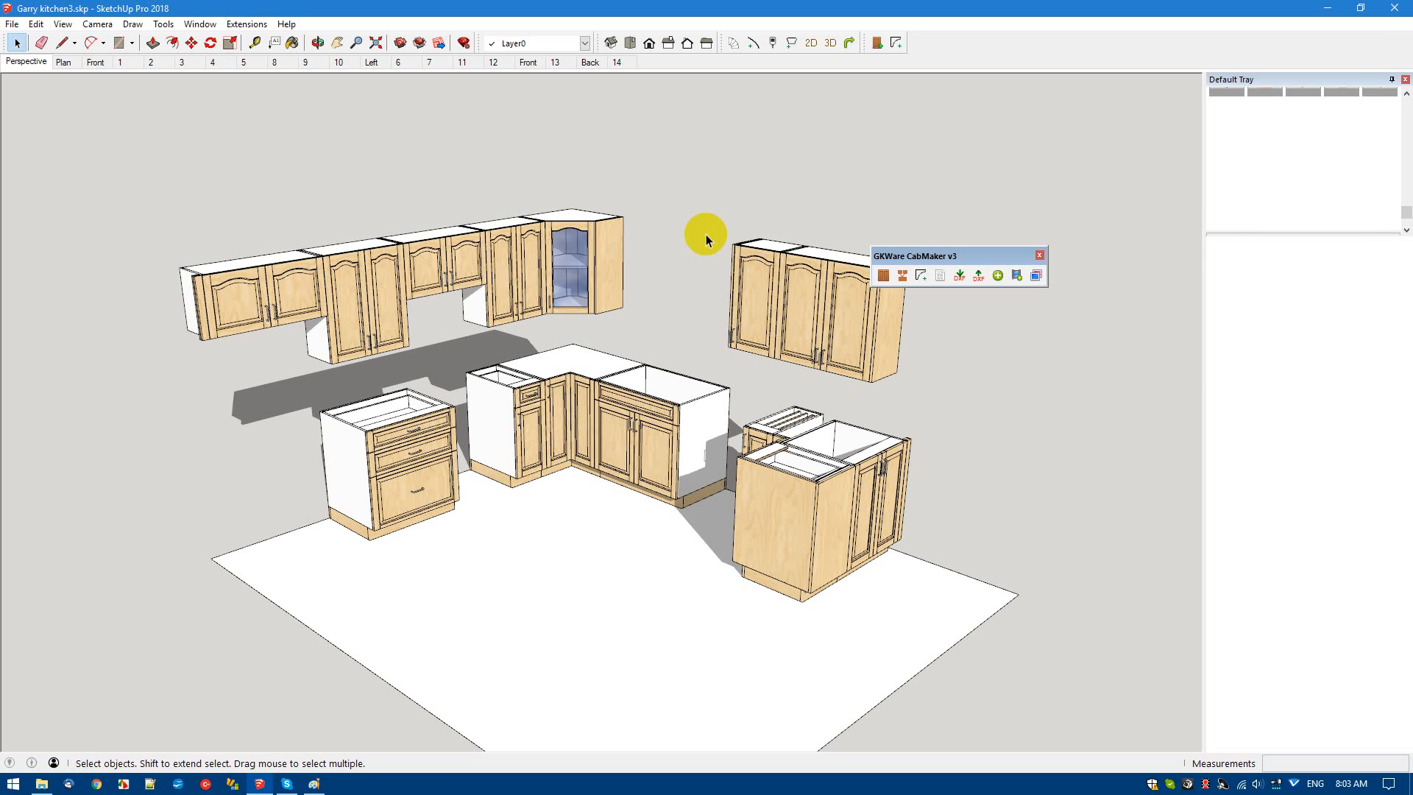
drag(953, 255, 981, 32)
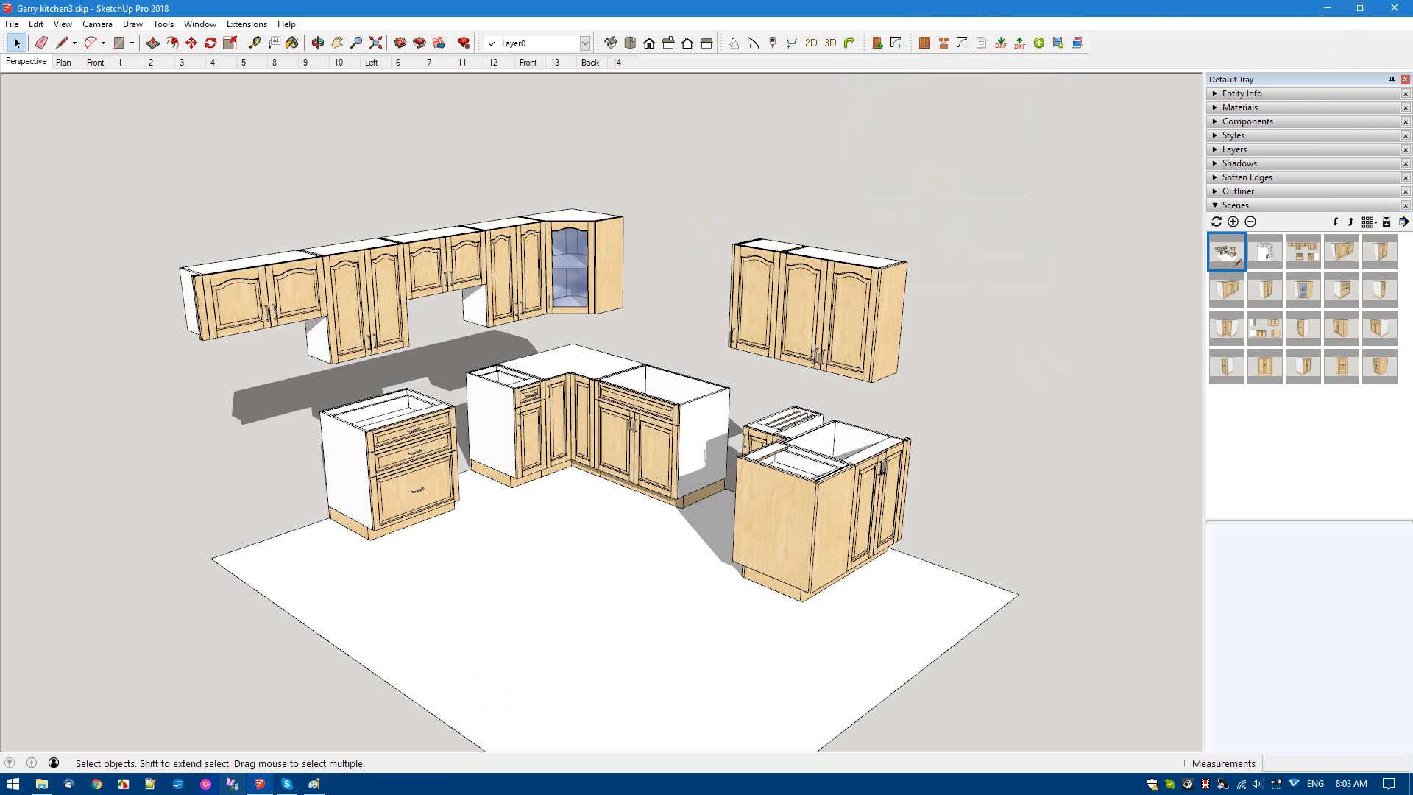
click(42, 786)
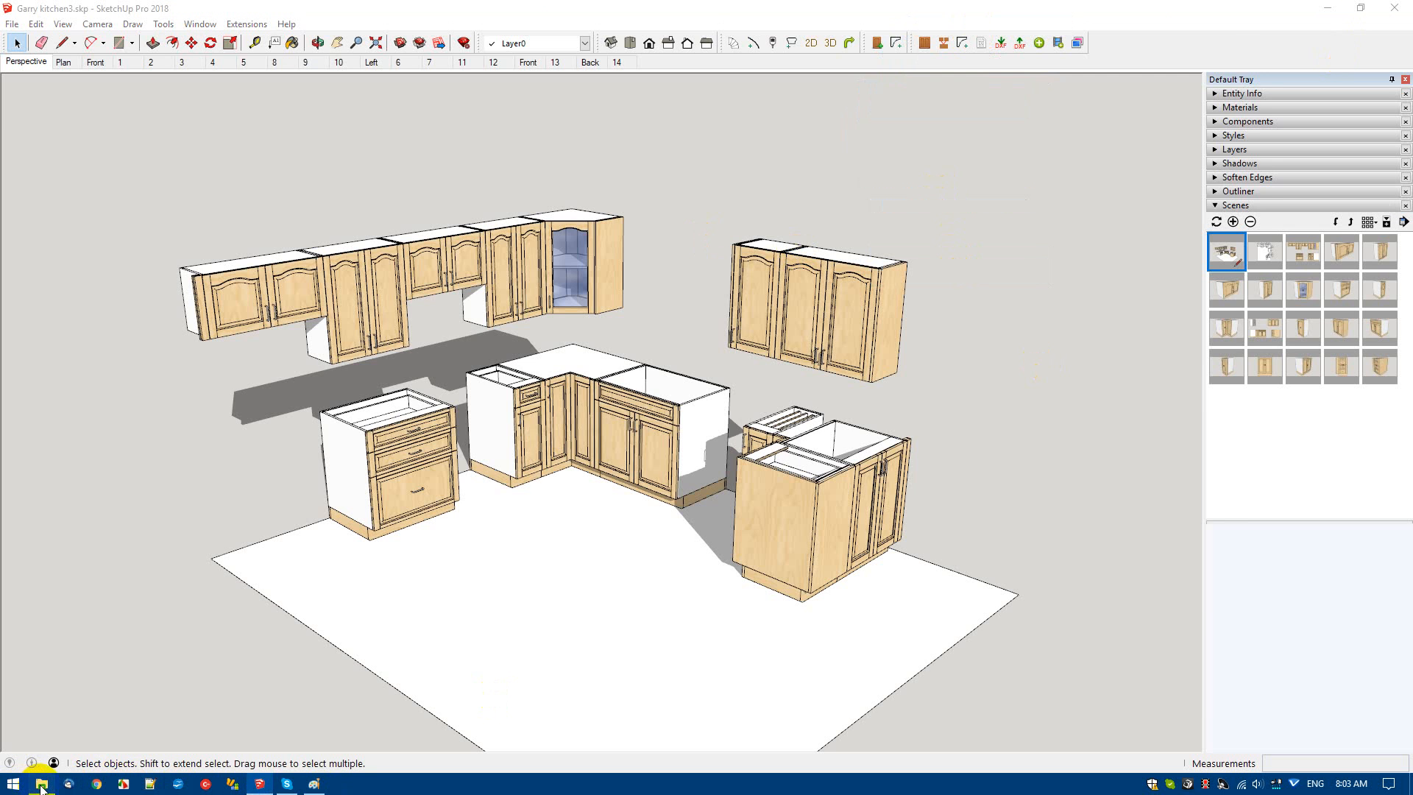